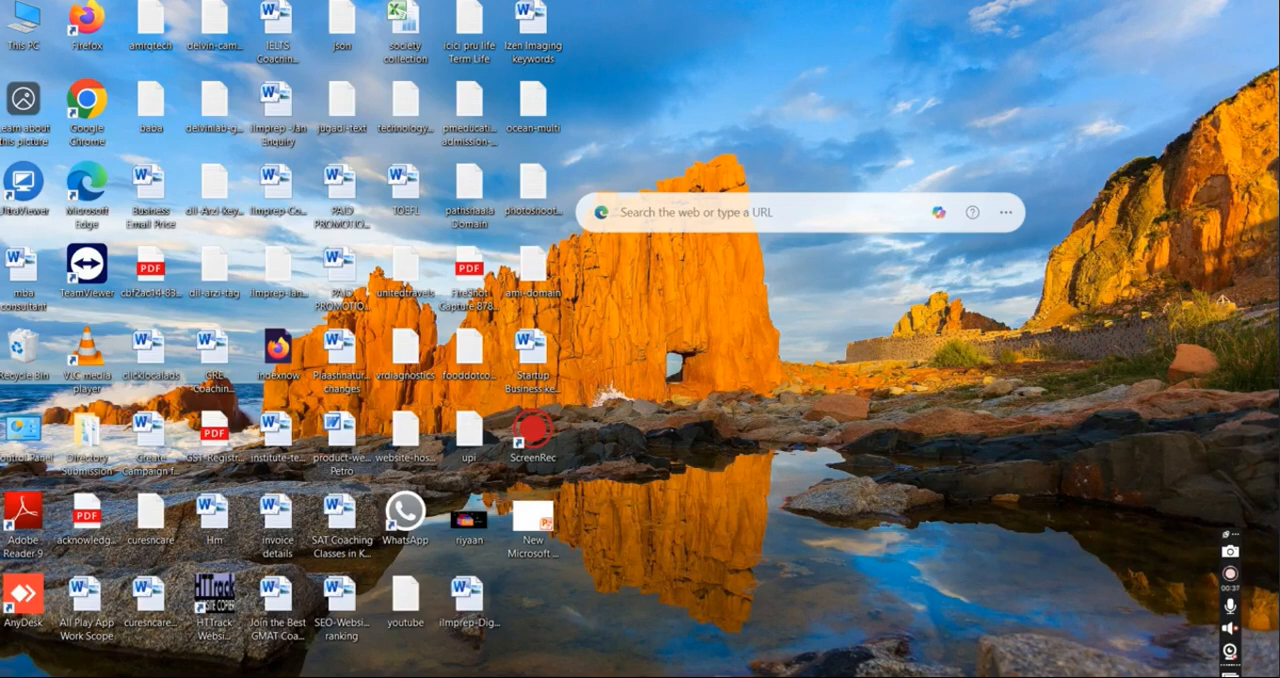
Step: Find and launch Microsoft Outlook 2010 from the system search and maximize its window
{"action": "key", "text": "super"}
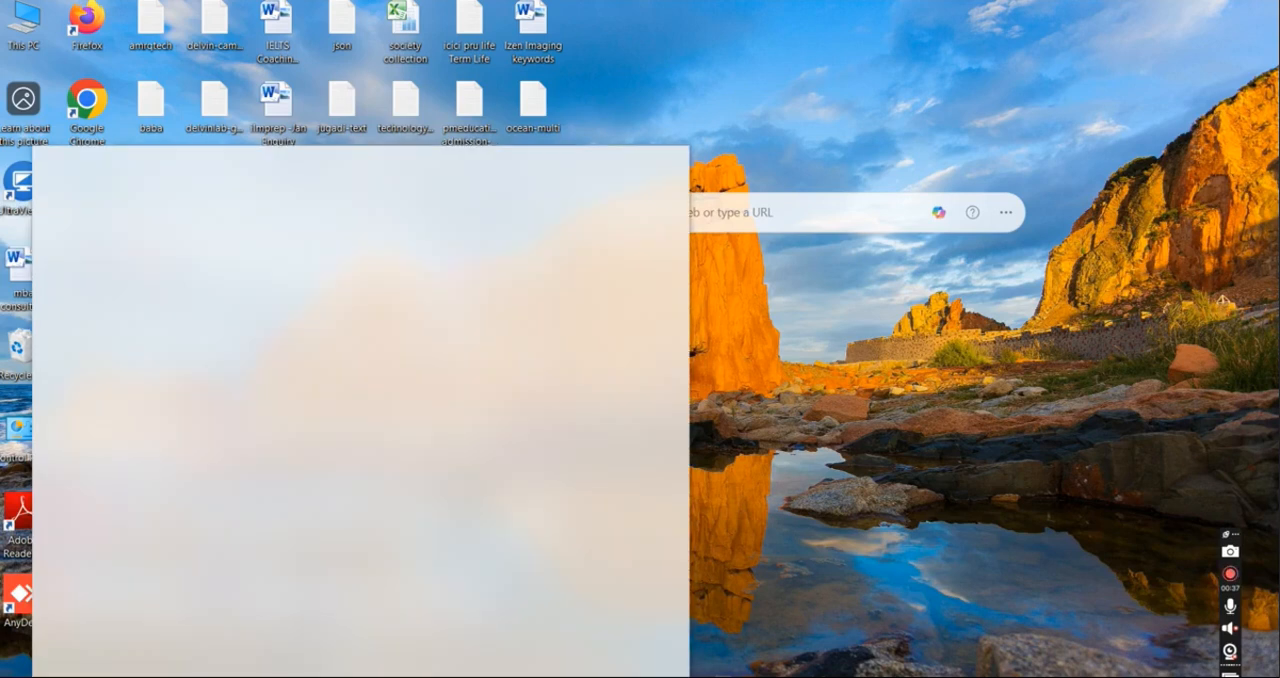
{"action": "type", "text": "micros"}
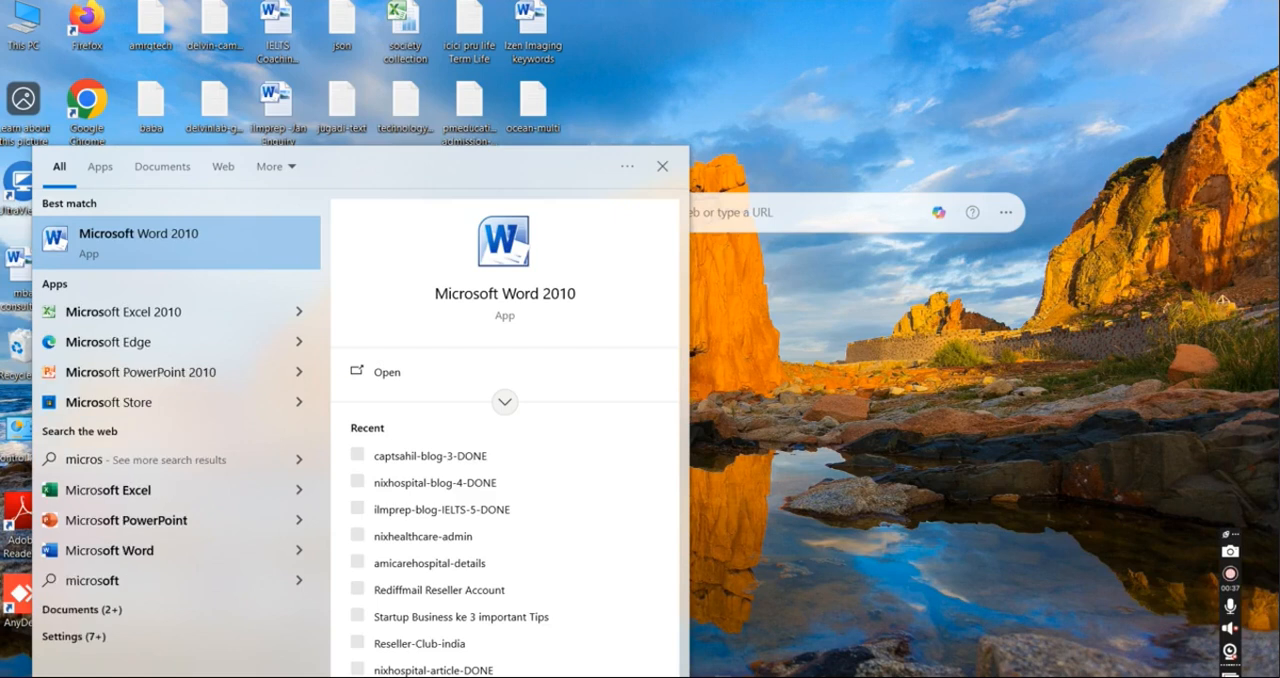
{"action": "type", "text": "oft out"}
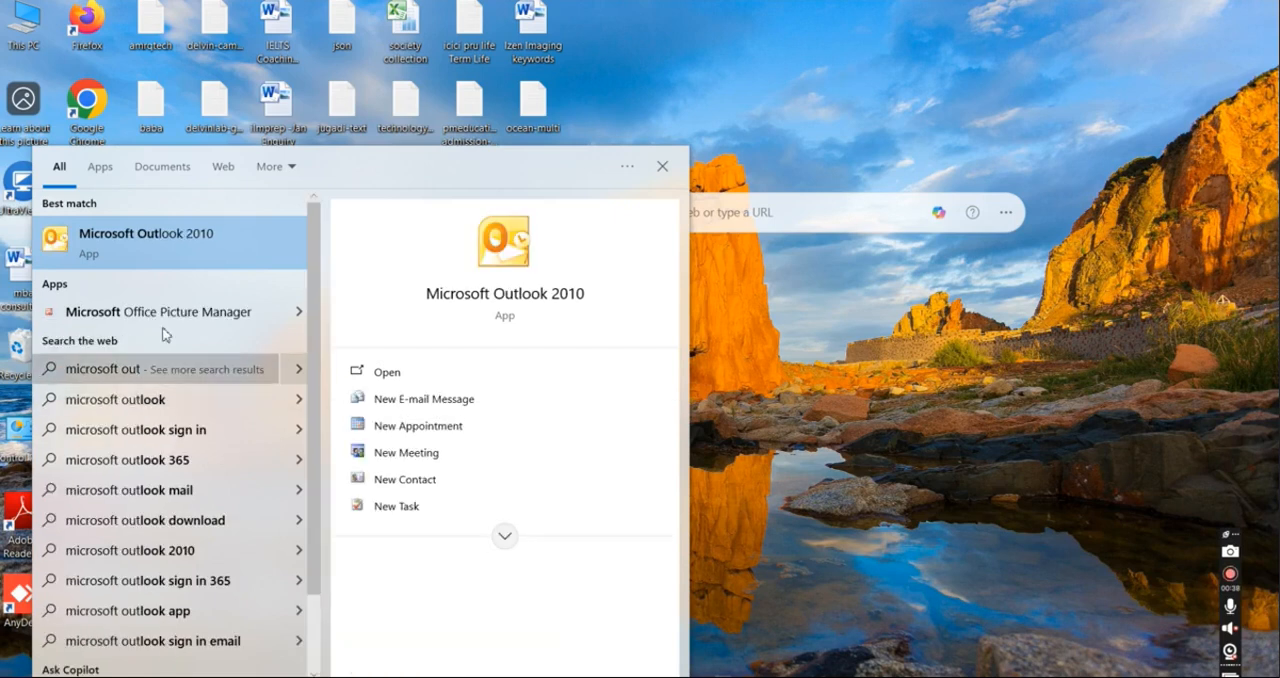
{"action": "left_click", "coordinate": [159, 237]}
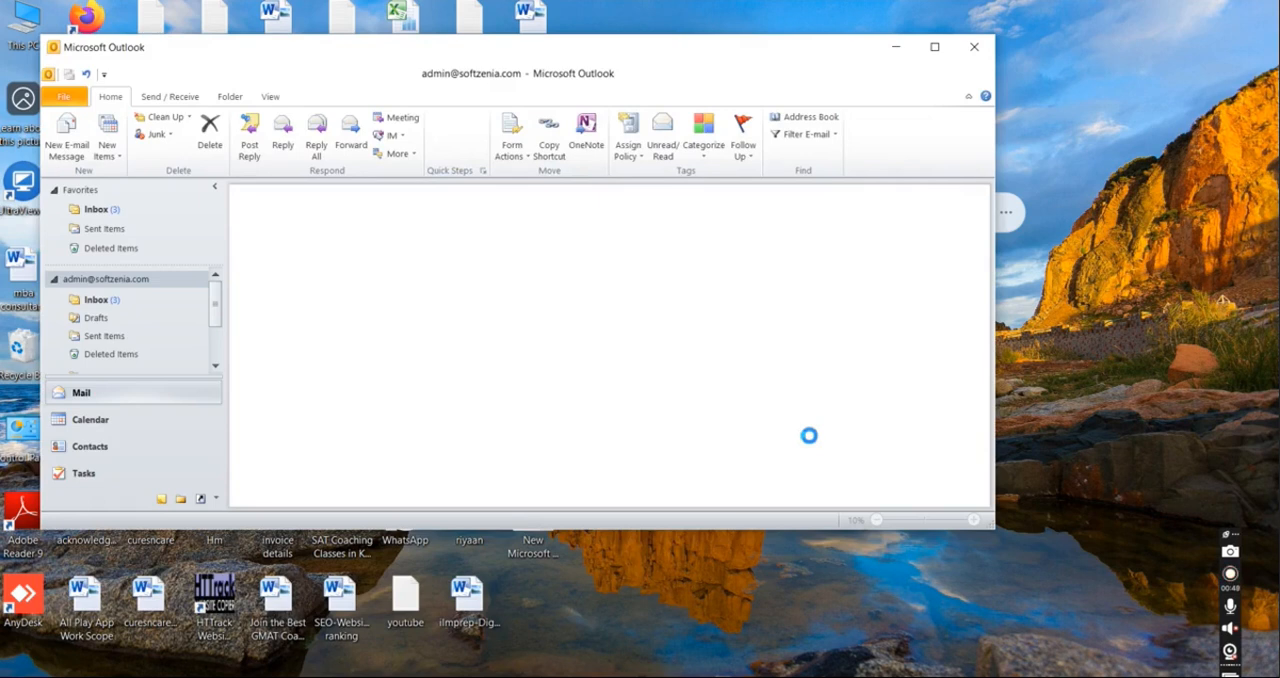
{"action": "left_click", "coordinate": [934, 46]}
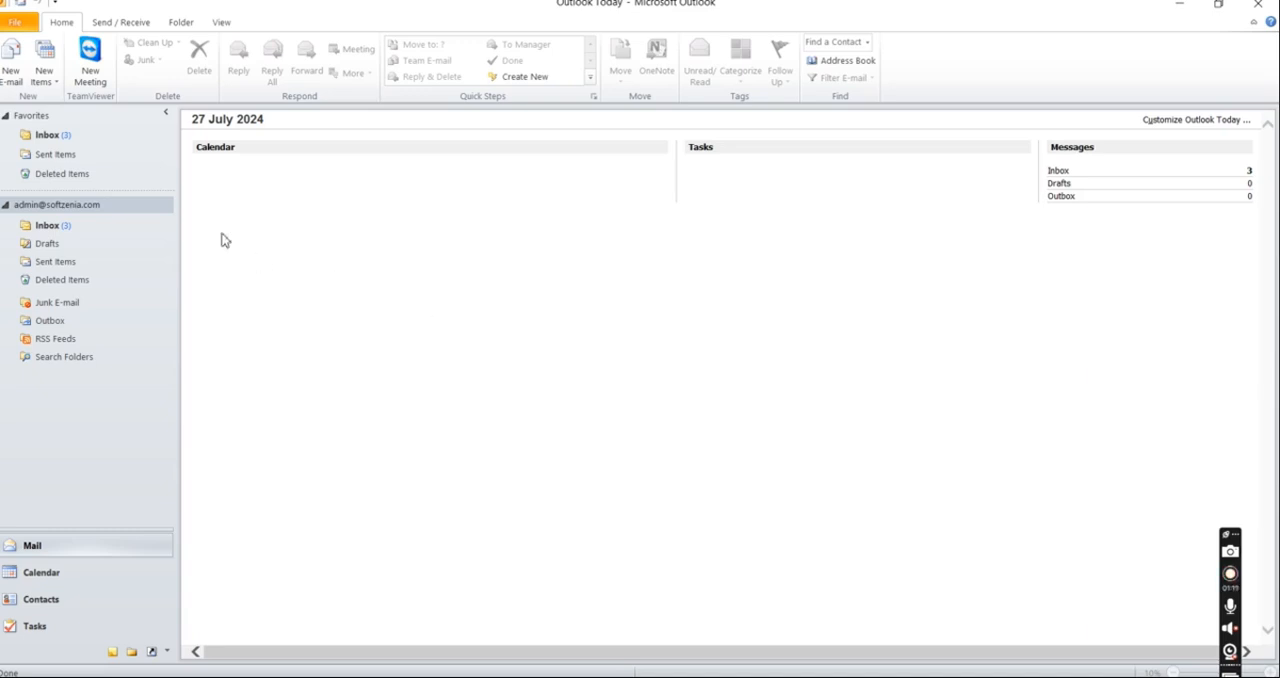
Step: Start adding a new account with manually configured server settings and the Internet E-mail service
{"action": "left_click", "coordinate": [14, 23]}
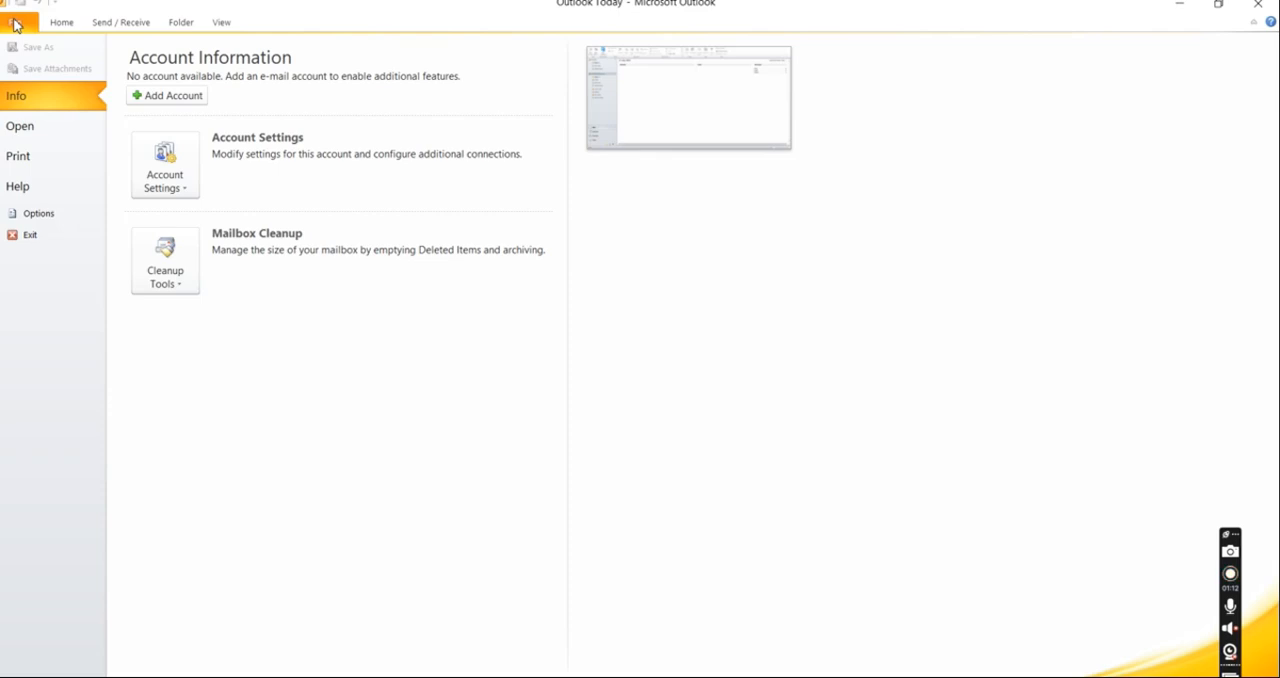
{"action": "left_click", "coordinate": [180, 102]}
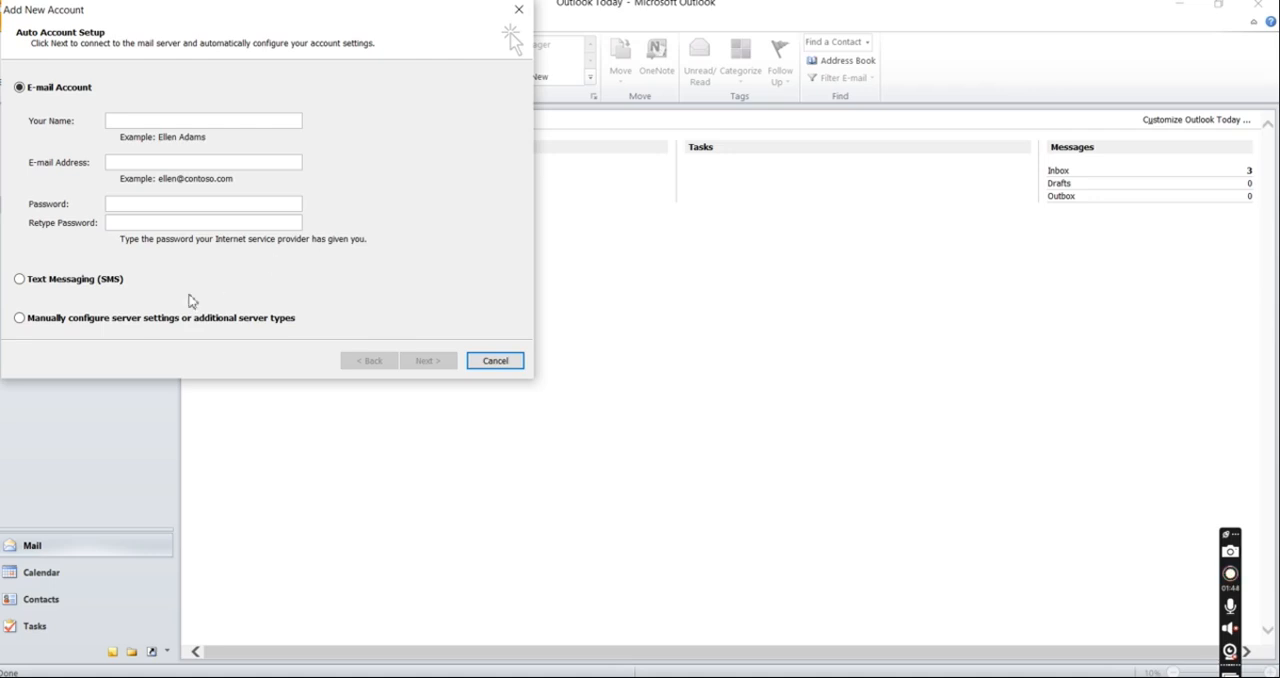
{"action": "left_click", "coordinate": [20, 319]}
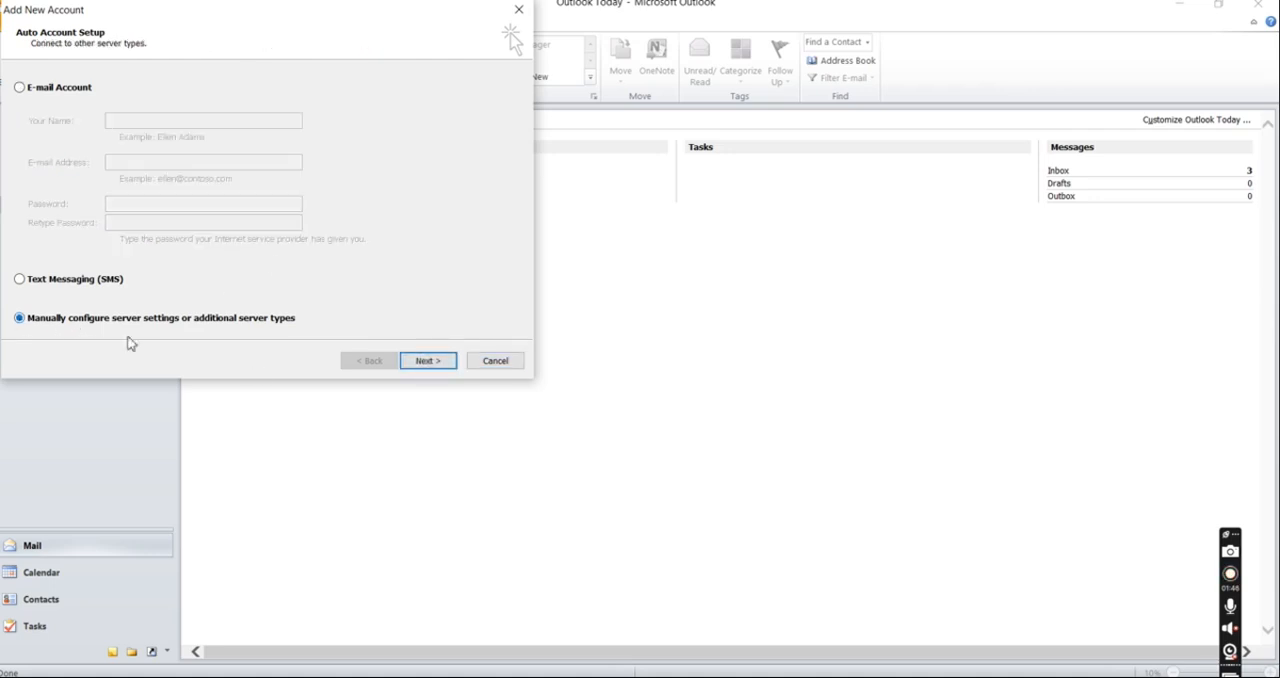
{"action": "left_click", "coordinate": [436, 364]}
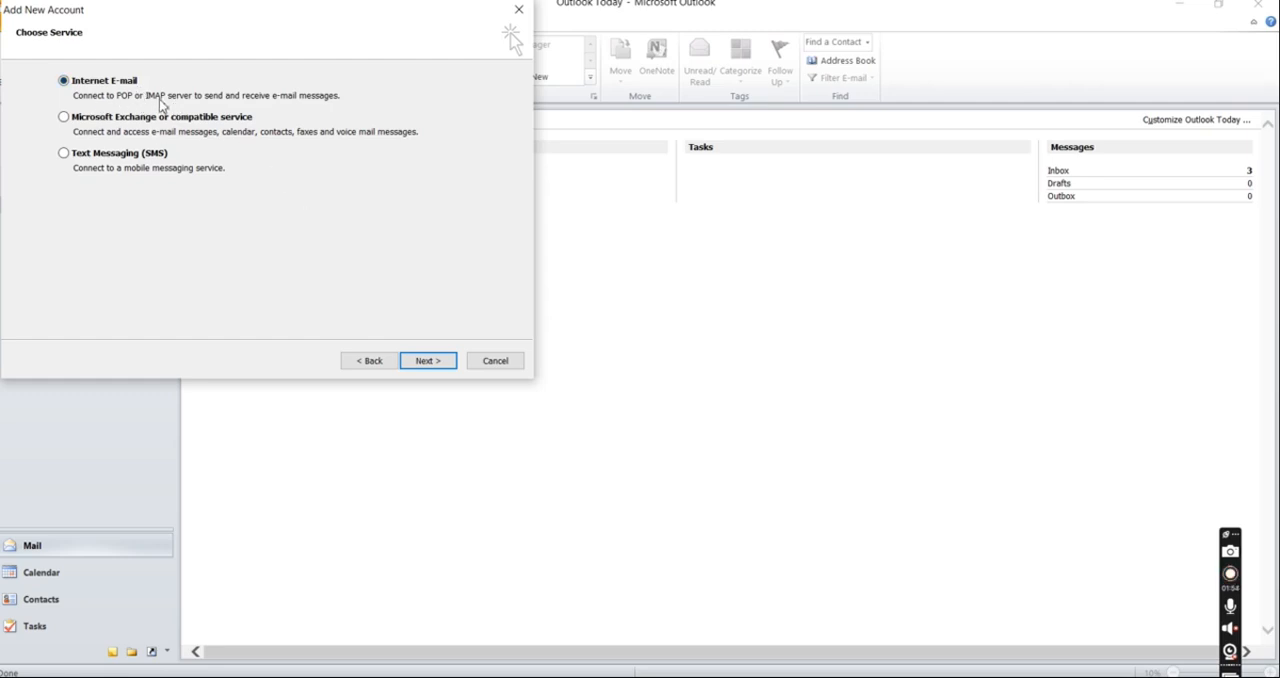
{"action": "left_click", "coordinate": [437, 362]}
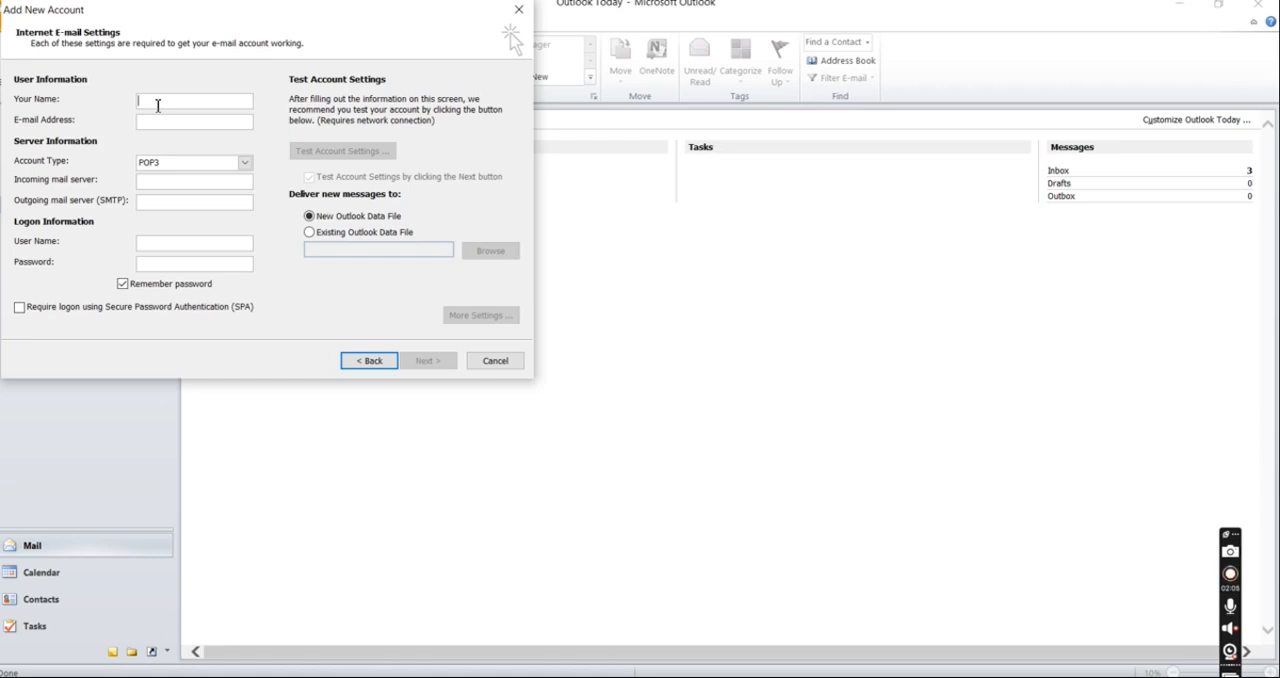
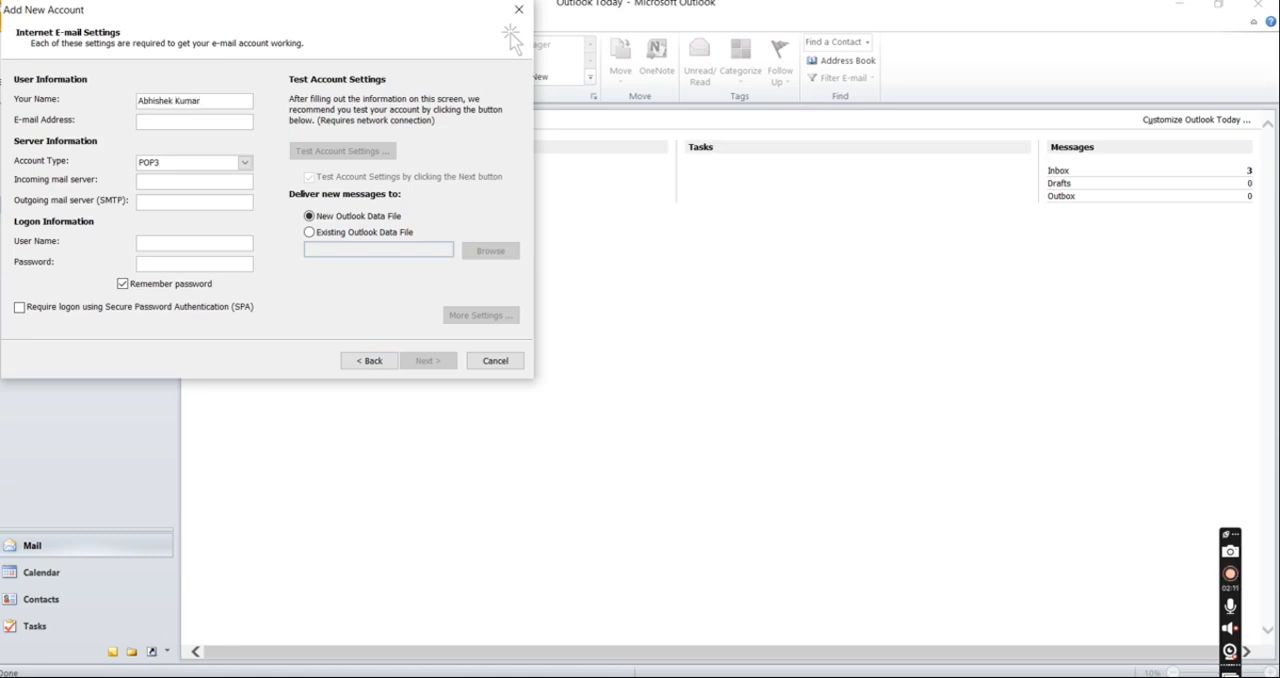
Step: Enter the account holder's full name and e-mail address in the user information
{"action": "left_click", "coordinate": [239, 121]}
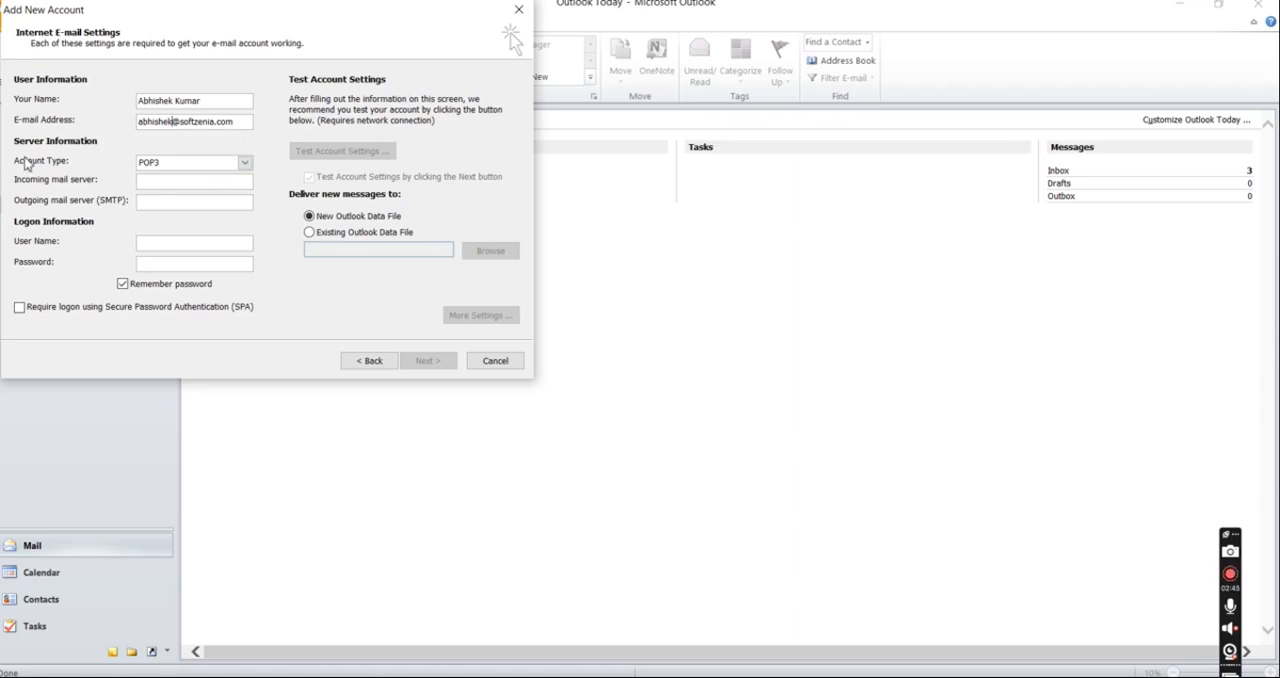
Step: Set the incoming mail server to pop.rediffmailpro.com
{"action": "left_click", "coordinate": [228, 182]}
{"action": "type", "text": "pop.red"}
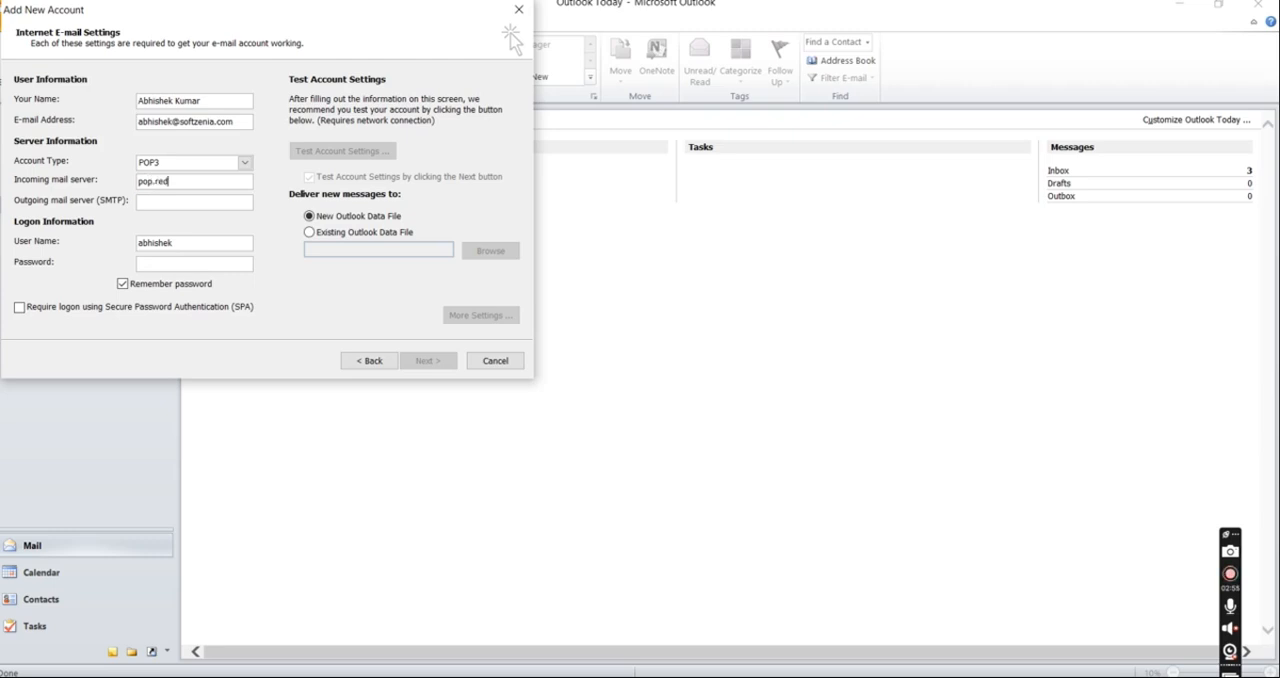
{"action": "type", "text": "iffmailpro.com"}
Step: Set the outgoing mail server (SMTP) to smtp.rediffmailpro.com
{"action": "type", "text": "s"}
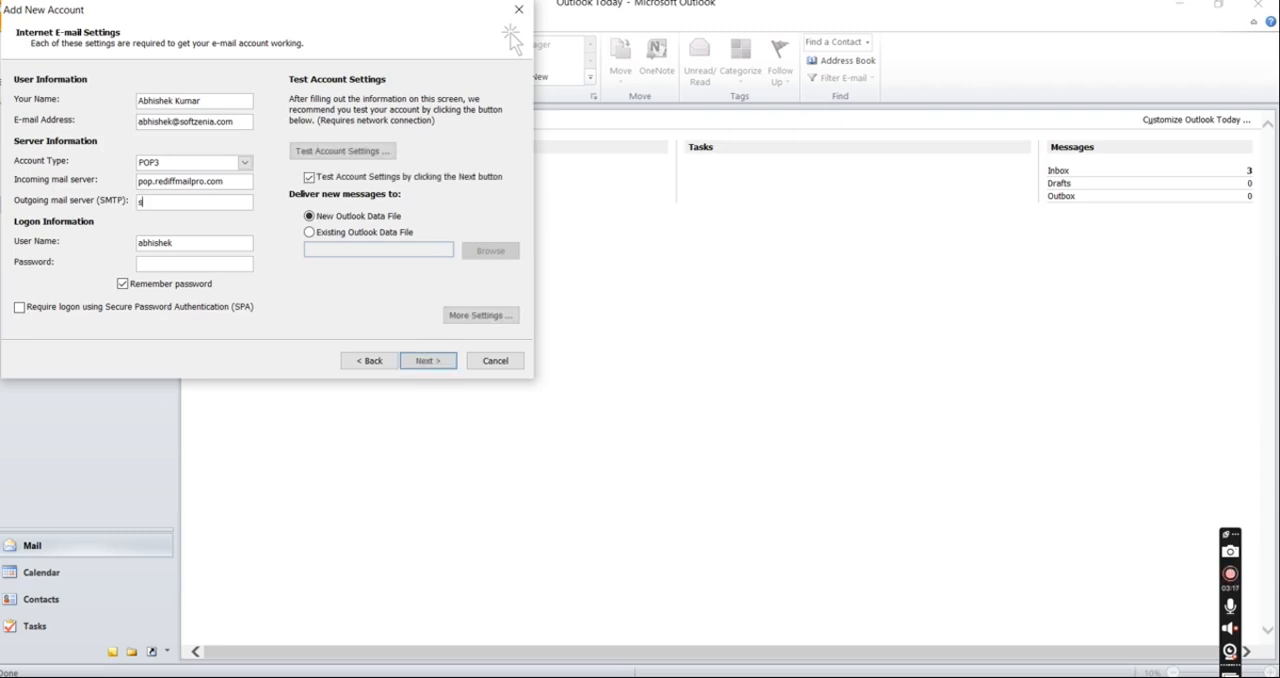
{"action": "type", "text": "mtp."}
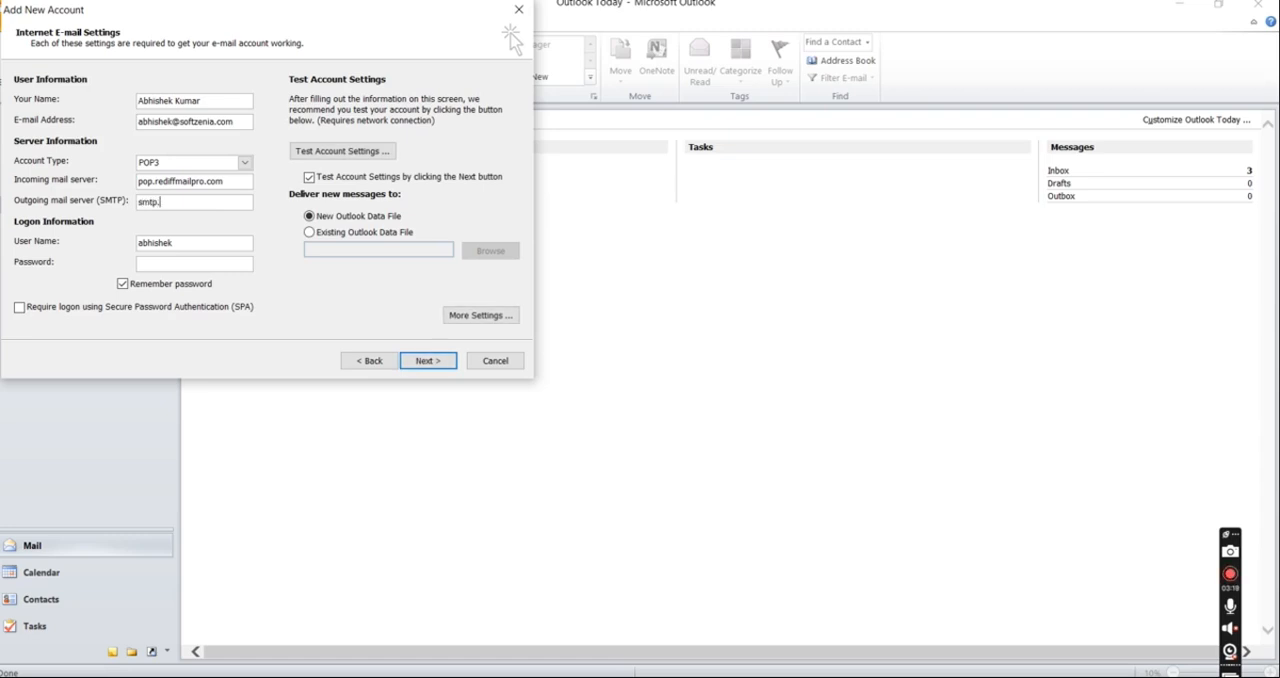
{"action": "type", "text": "rediffmailpro.com"}
{"action": "left_click", "coordinate": [238, 186]}
Step: Replace the prefilled logon user name with the account name and its domain joined by a dot
{"action": "left_click", "coordinate": [200, 244]}
{"action": "key", "text": "BackSpace"}
{"action": "key", "text": "BackSpace"}
{"action": "key", "text": "BackSpace"}
{"action": "key", "text": "BackSpace"}
{"action": "key", "text": "BackSpace"}
{"action": "key", "text": "BackSpace"}
{"action": "key", "text": "BackSpace"}
{"action": "key", "text": "BackSpace"}
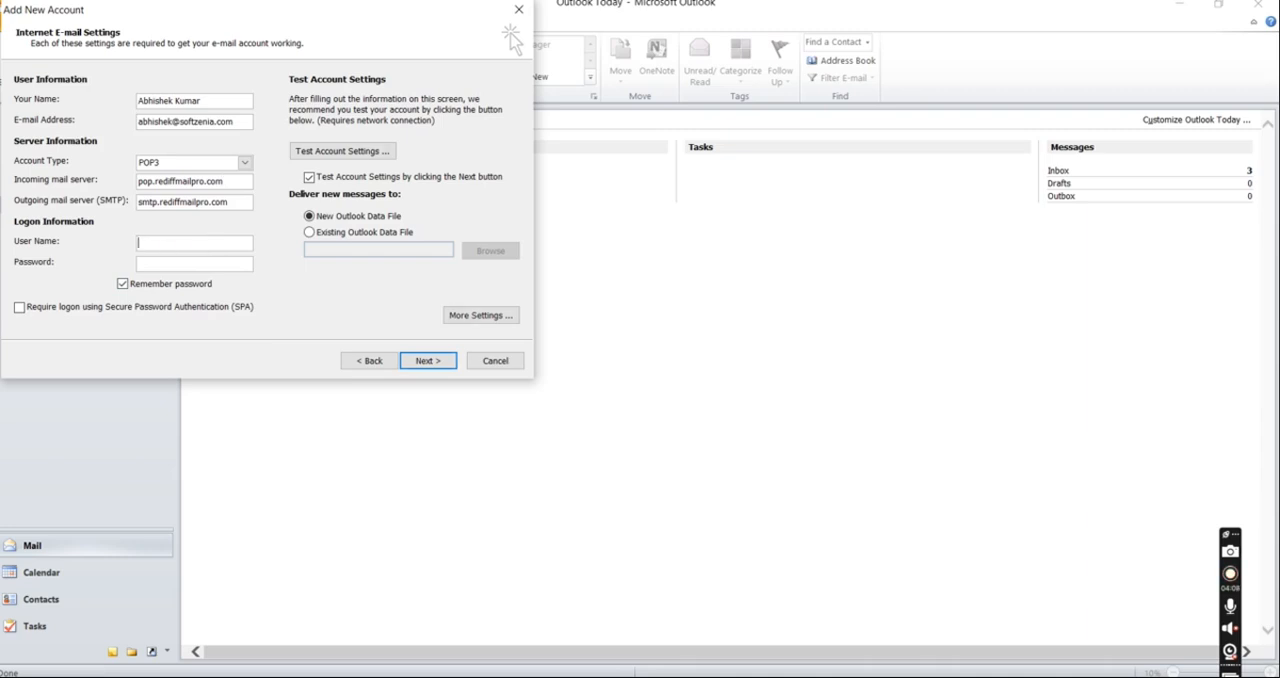
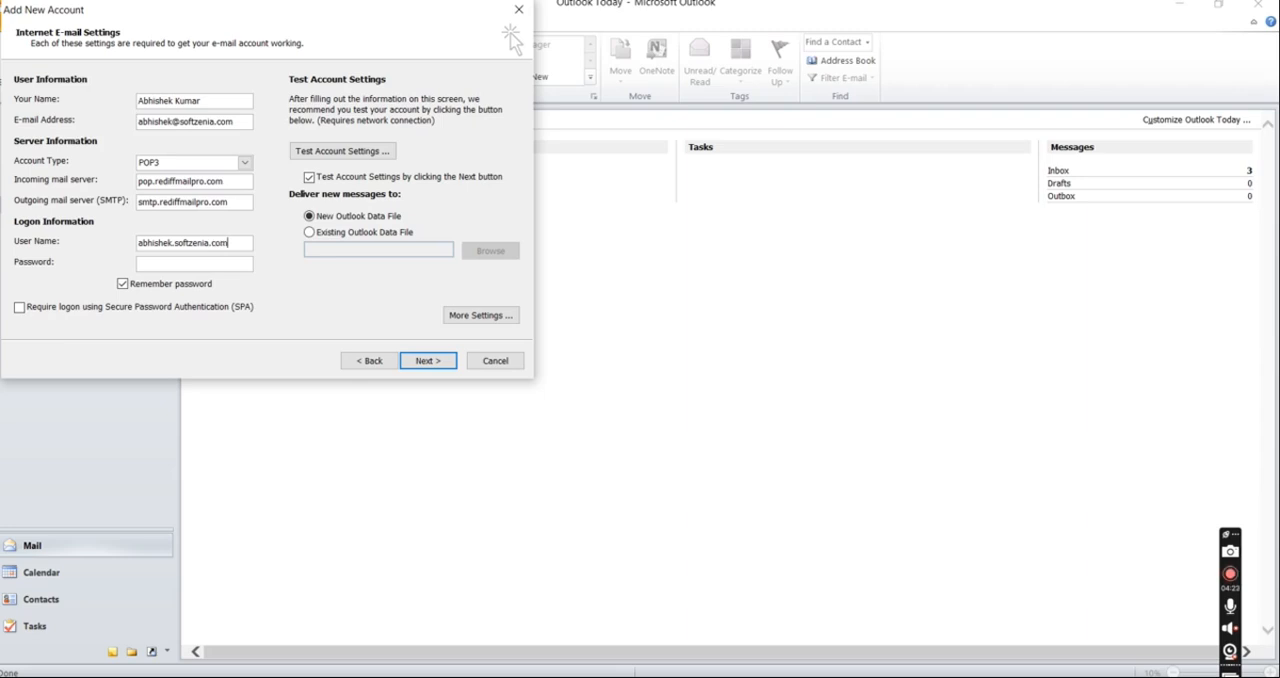
Step: Enter the account password in the logon information
{"action": "left_click", "coordinate": [214, 271]}
{"action": "type", "text": "*********"}
{"action": "type", "text": "******"}
Step: Require authentication for the outgoing SMTP server in the account's additional settings
{"action": "left_click", "coordinate": [479, 320]}
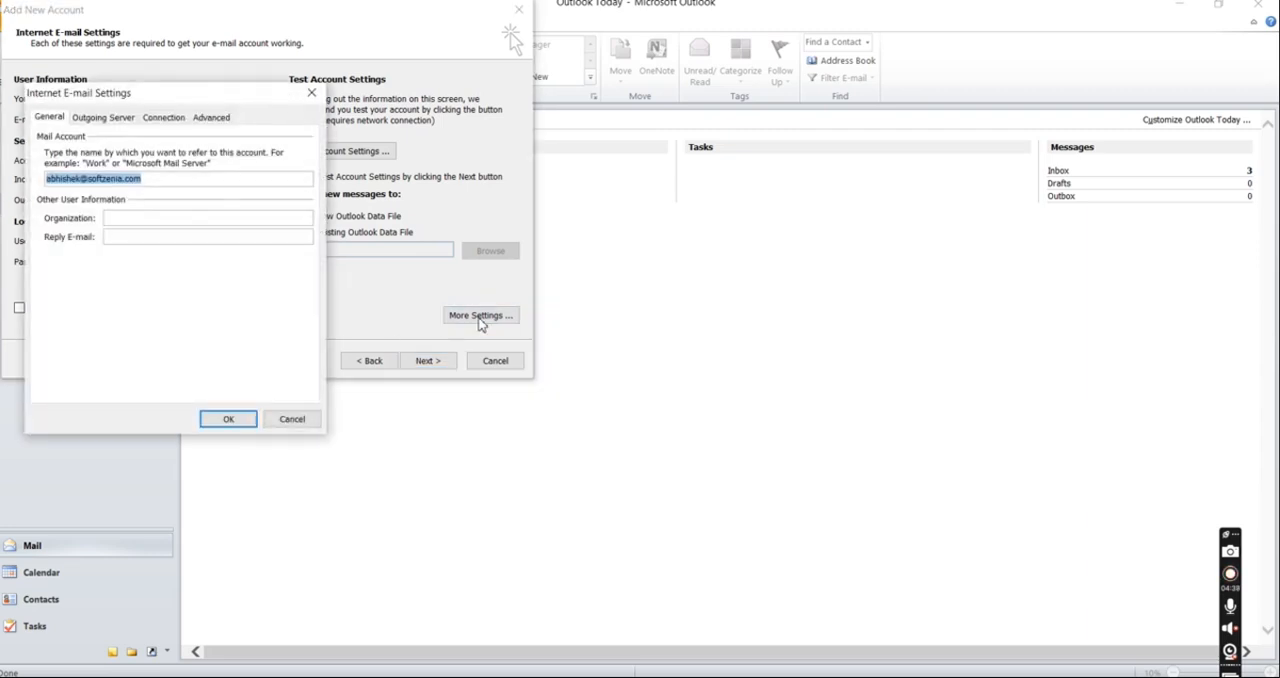
{"action": "left_click", "coordinate": [112, 118]}
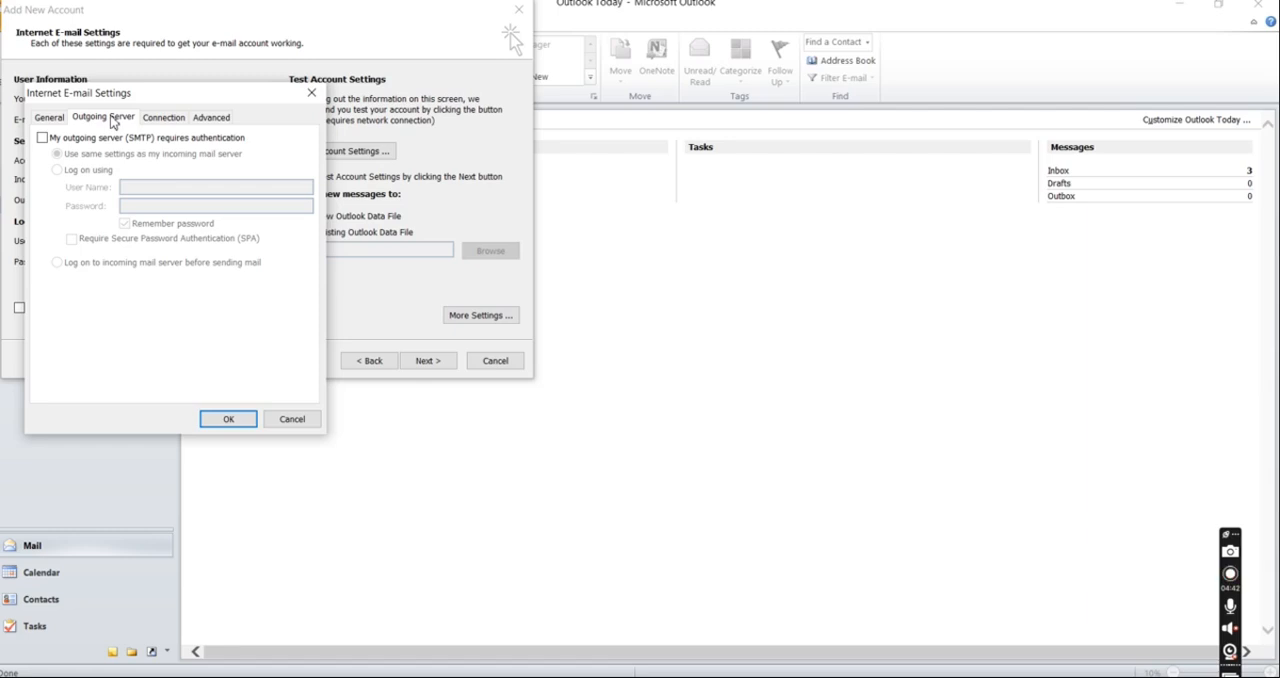
{"action": "left_click", "coordinate": [43, 139]}
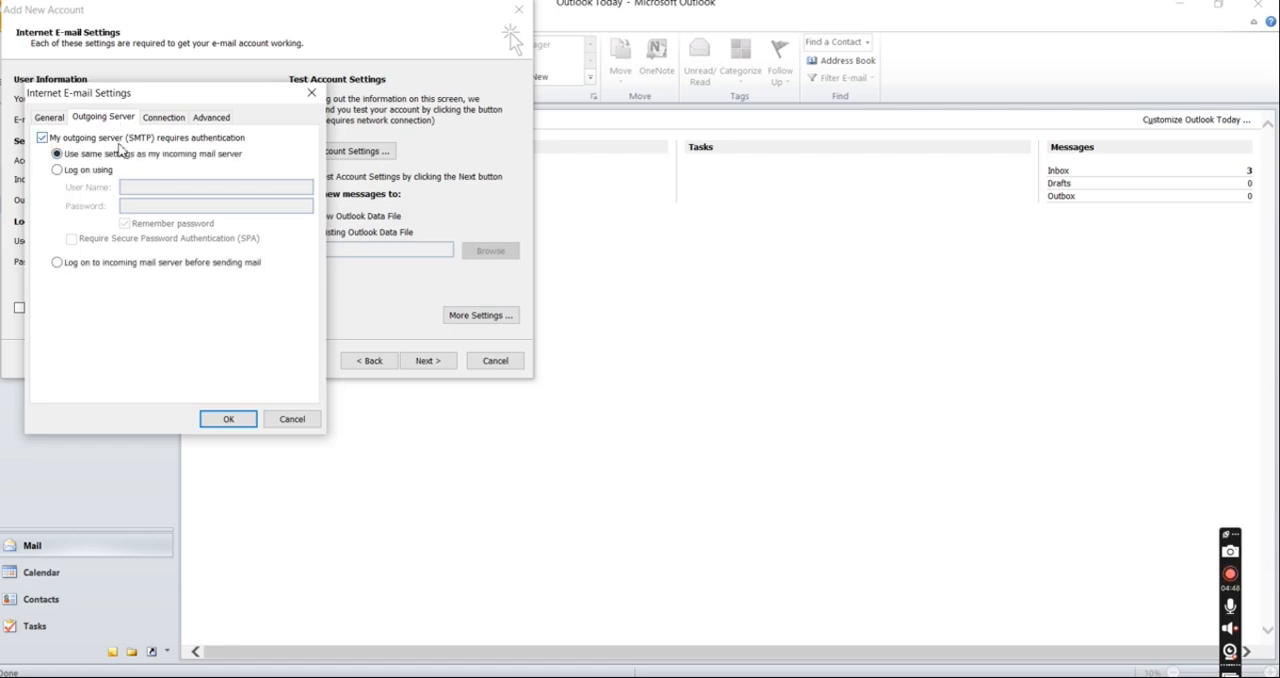
Step: Set the POP3 port to 995 with an encrypted connection required, and the SMTP port to 586 with SSL encryption
{"action": "left_click", "coordinate": [211, 117]}
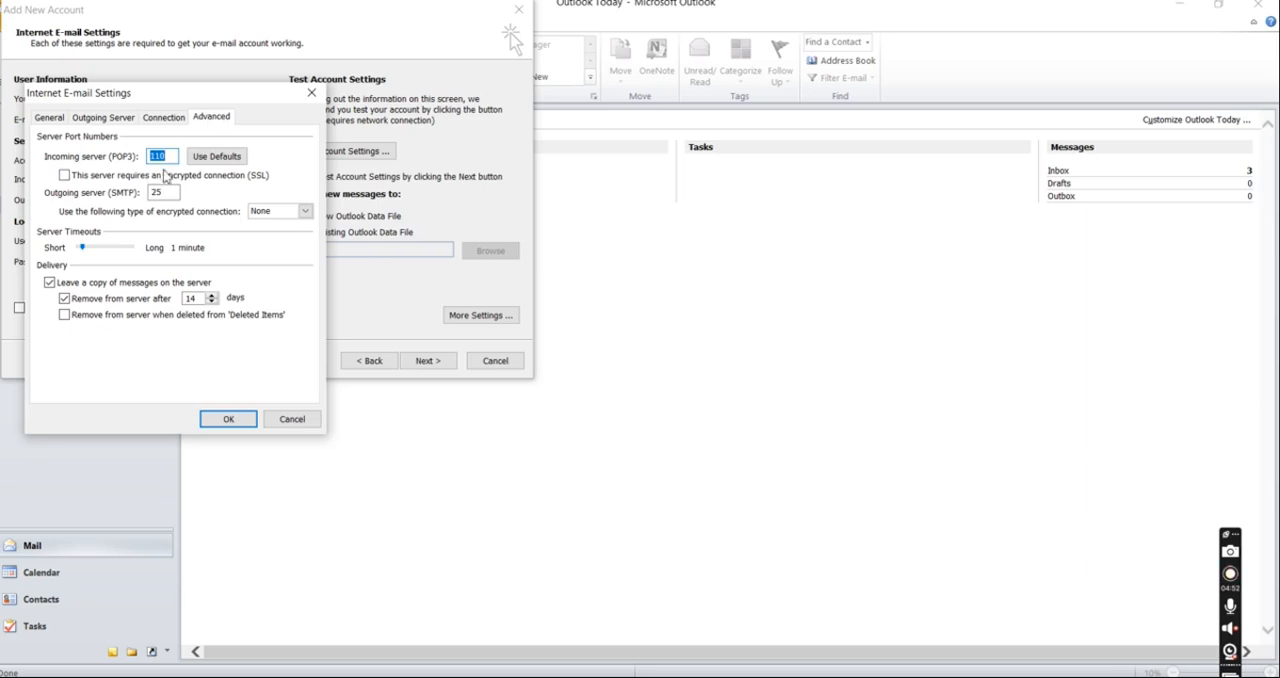
{"action": "type", "text": "995"}
{"action": "left_click", "coordinate": [172, 193]}
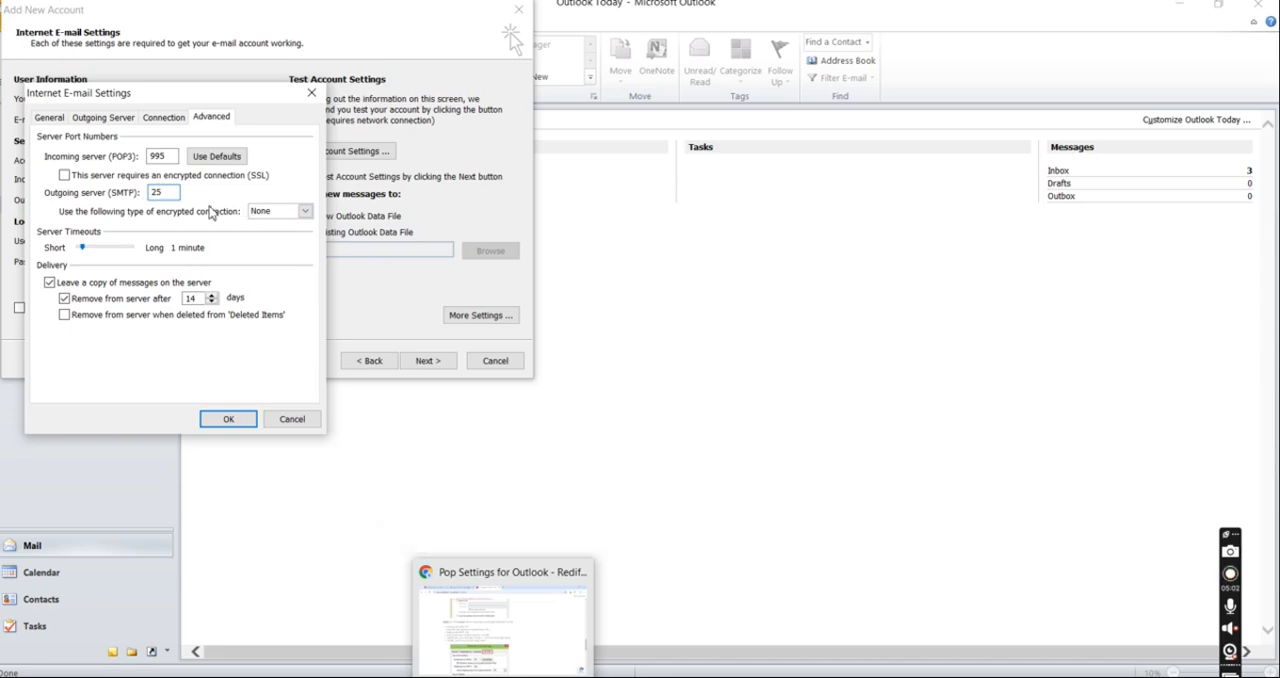
{"action": "key", "text": "BackSpace"}
{"action": "key", "text": "BackSpace"}
{"action": "type", "text": "586"}
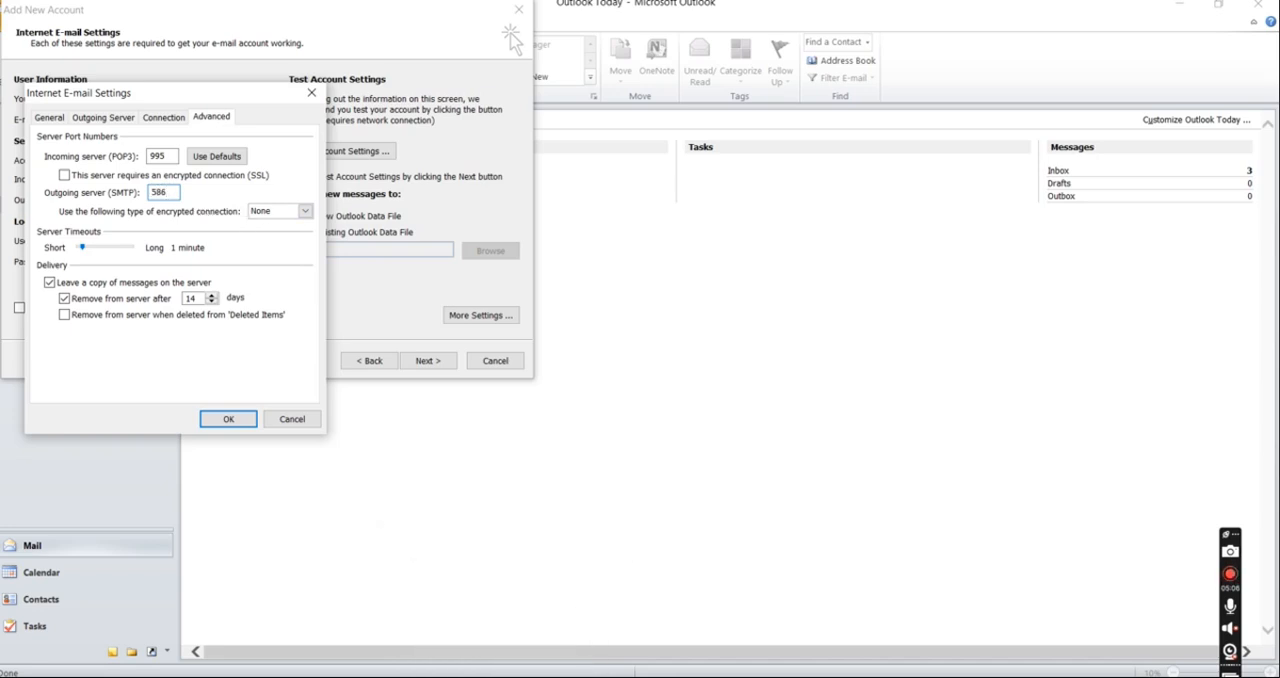
{"action": "left_click", "coordinate": [65, 176]}
{"action": "left_click", "coordinate": [305, 211]}
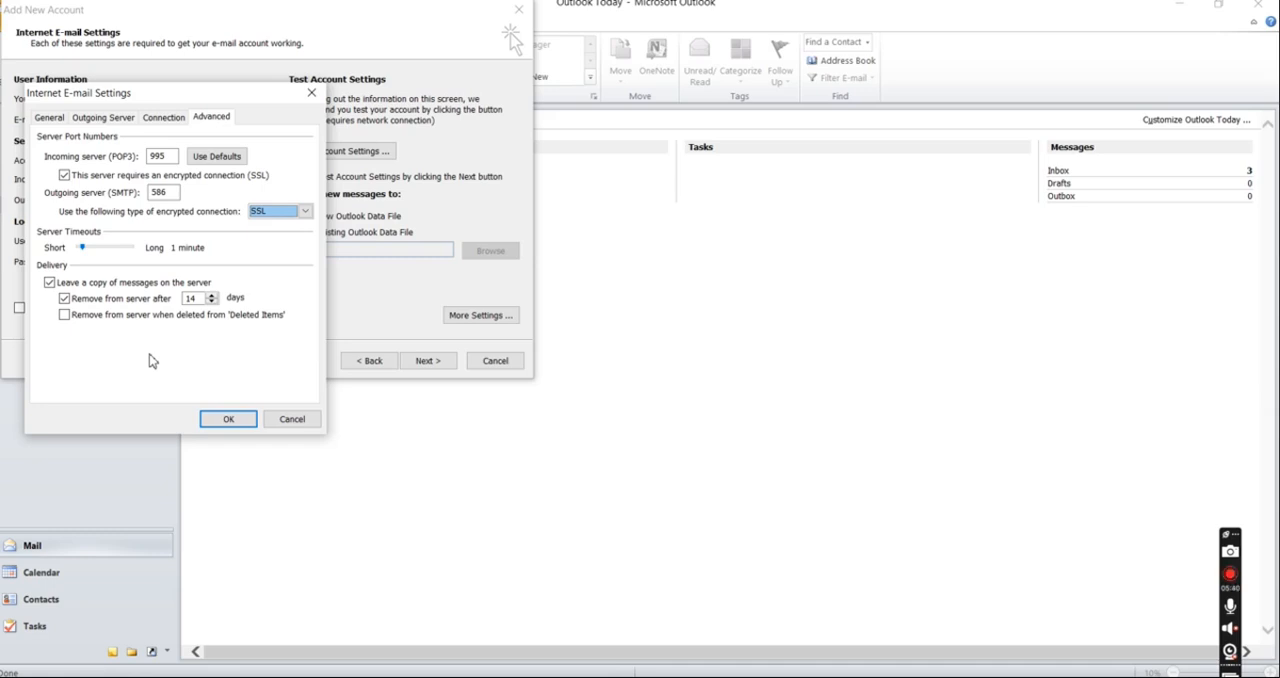
Step: Leave a copy of messages on the server, adjust the days before removal, and confirm the additional settings
{"action": "left_click", "coordinate": [49, 284]}
{"action": "left_click", "coordinate": [49, 284]}
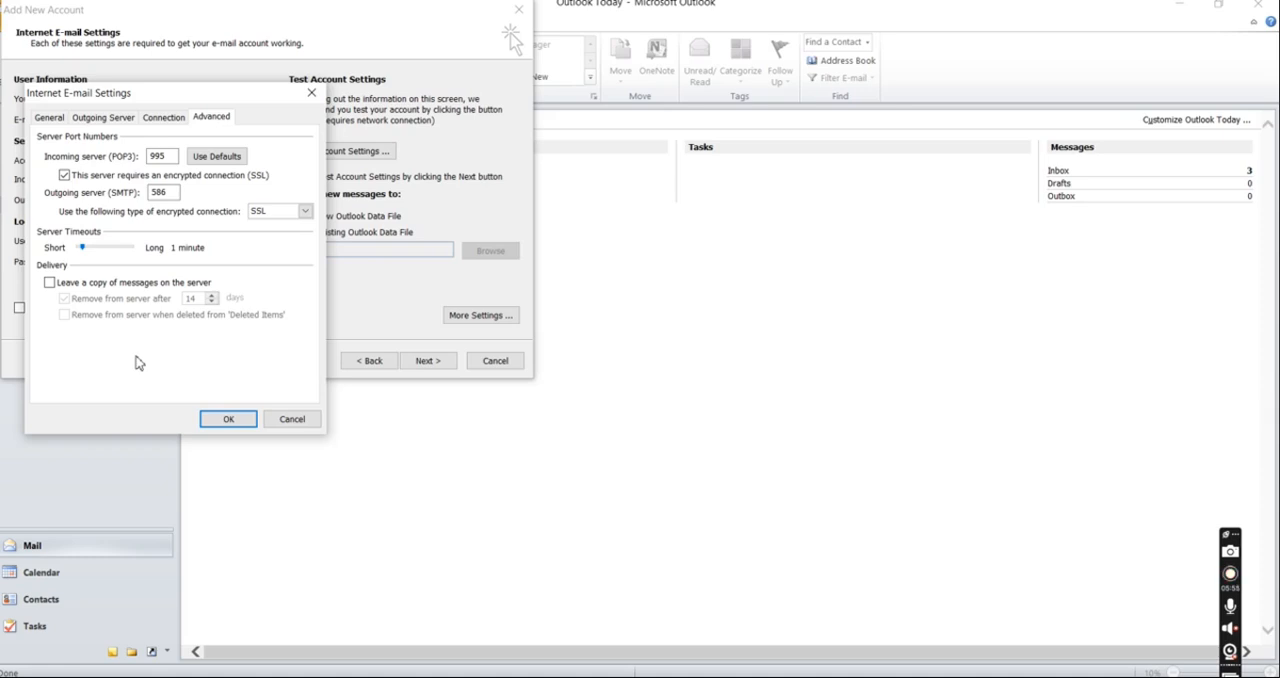
{"action": "left_click", "coordinate": [49, 283]}
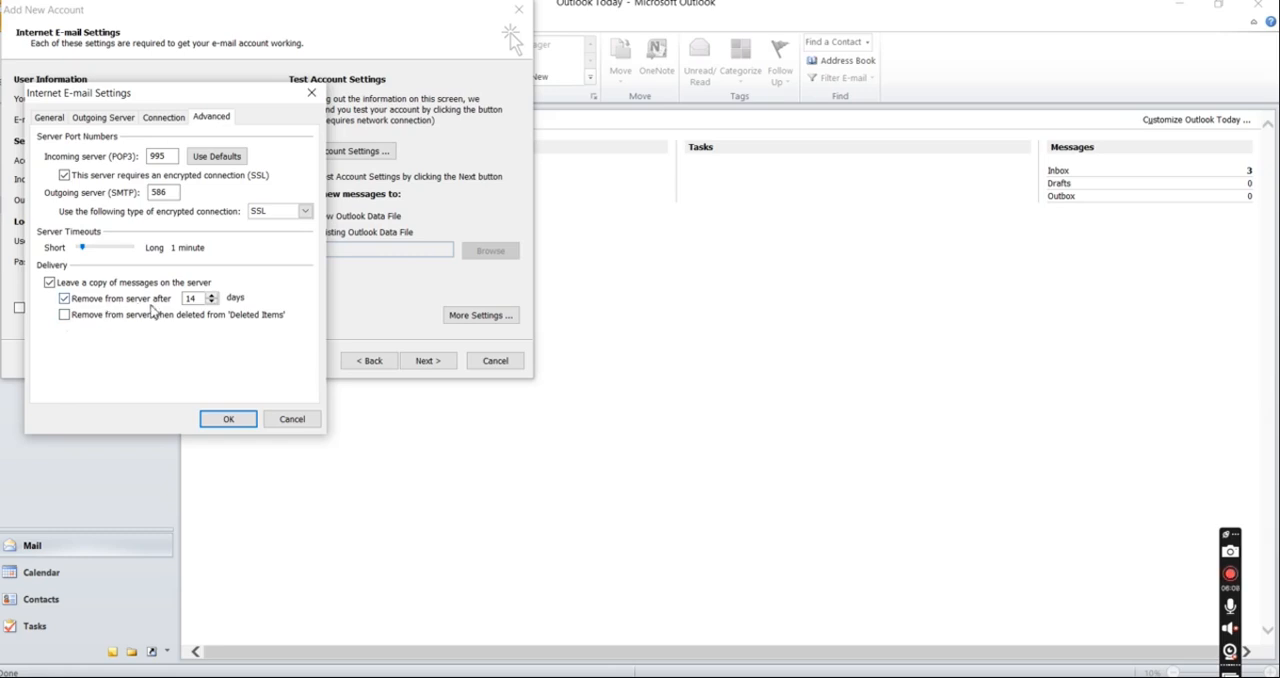
{"action": "left_click", "coordinate": [213, 298]}
{"action": "left_click", "coordinate": [213, 298]}
{"action": "left_click", "coordinate": [213, 298]}
{"action": "left_click", "coordinate": [213, 298]}
{"action": "left_click", "coordinate": [213, 298]}
{"action": "left_click", "coordinate": [213, 298]}
{"action": "left_click", "coordinate": [213, 298]}
{"action": "left_click", "coordinate": [212, 295]}
{"action": "left_click", "coordinate": [212, 295]}
{"action": "left_click", "coordinate": [228, 419]}
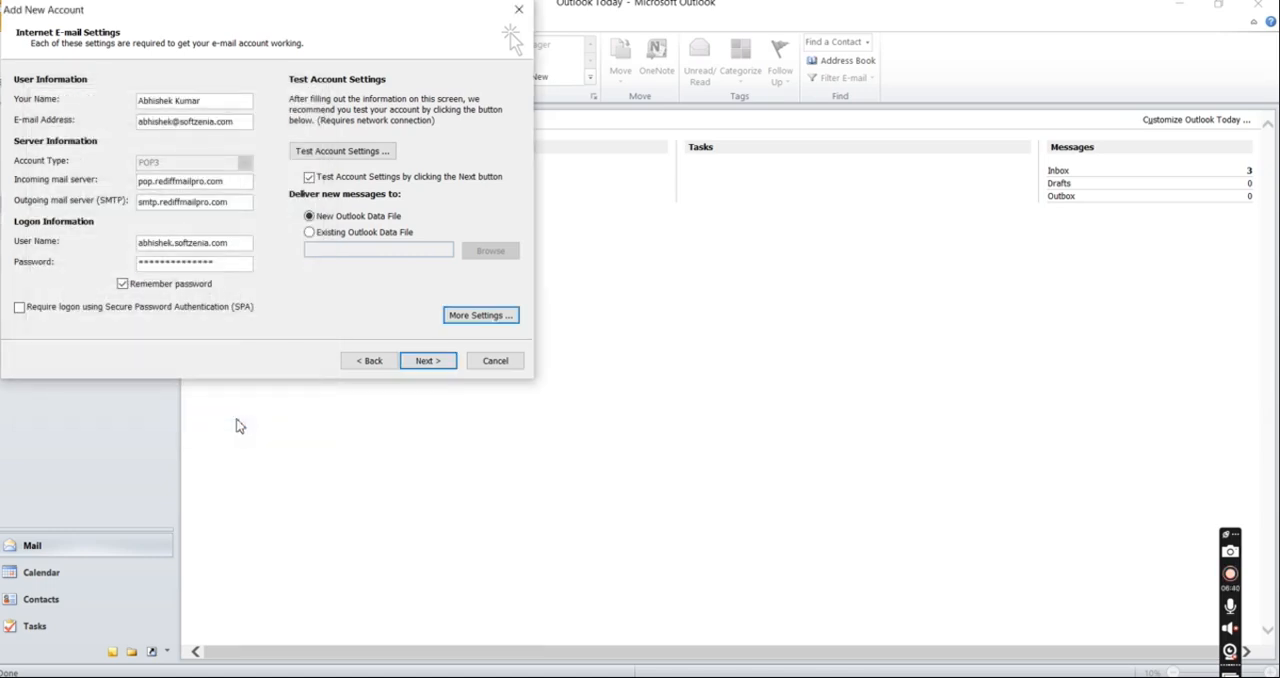
Step: Test the account settings, replacing the dot with @ in the prompted user name and saving the password, and rerun the test
{"action": "left_click", "coordinate": [368, 152]}
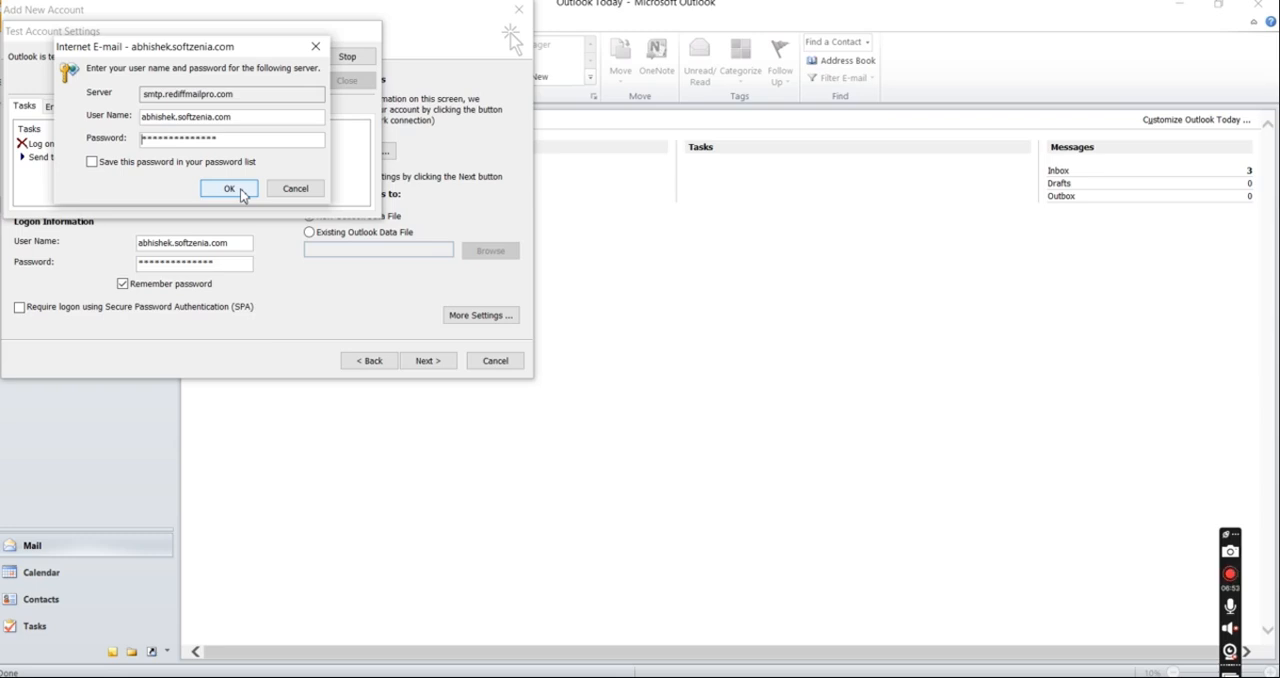
{"action": "left_click", "coordinate": [92, 162]}
{"action": "left_click", "coordinate": [180, 120]}
{"action": "key", "text": "BackSpace"}
{"action": "type", "text": "@"}
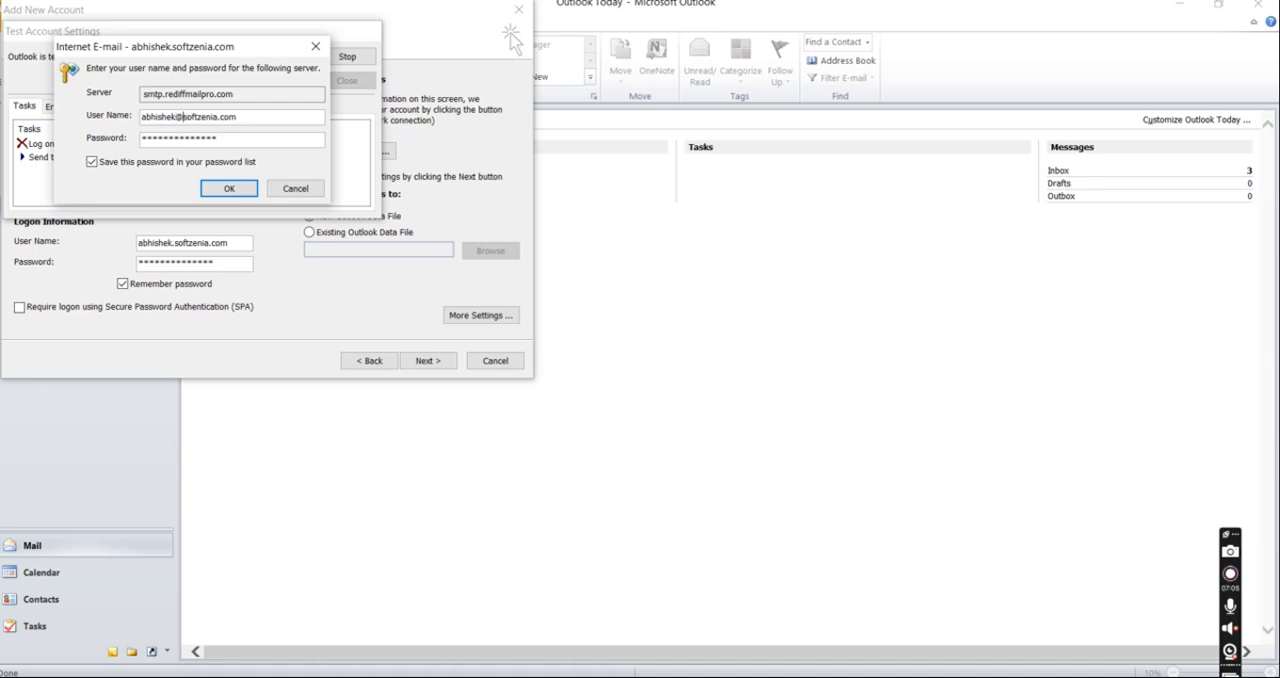
{"action": "left_click", "coordinate": [236, 190]}
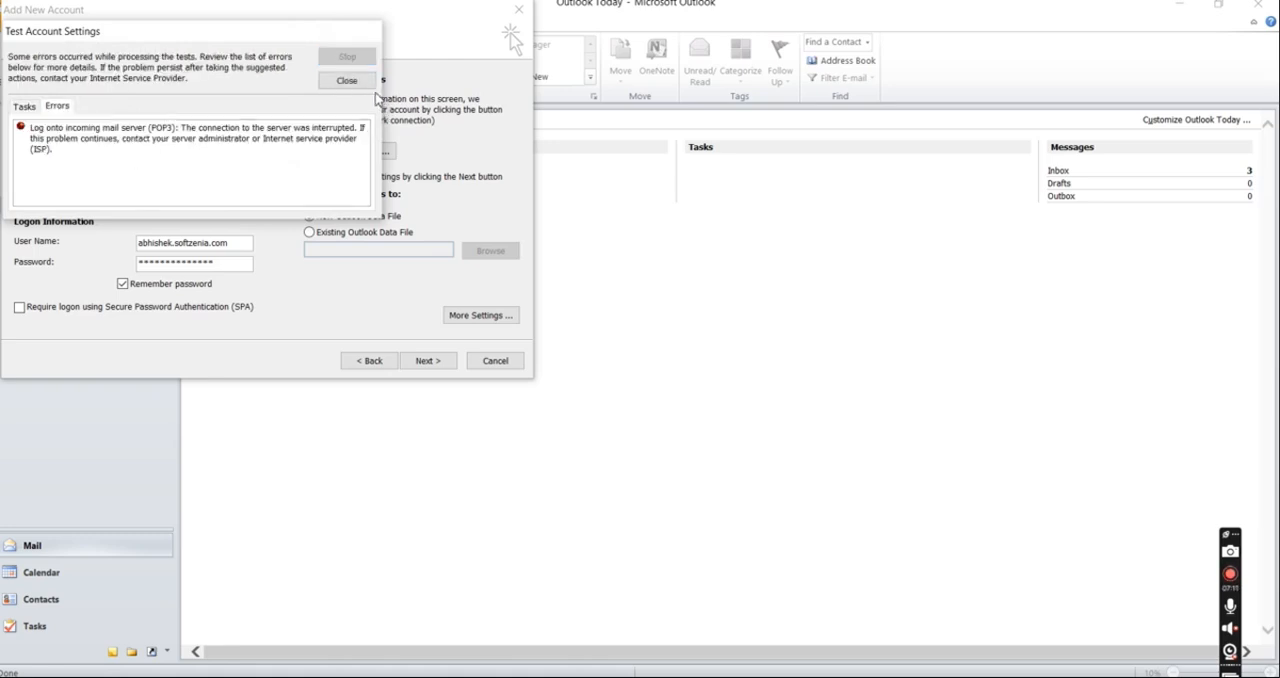
{"action": "left_click", "coordinate": [350, 80]}
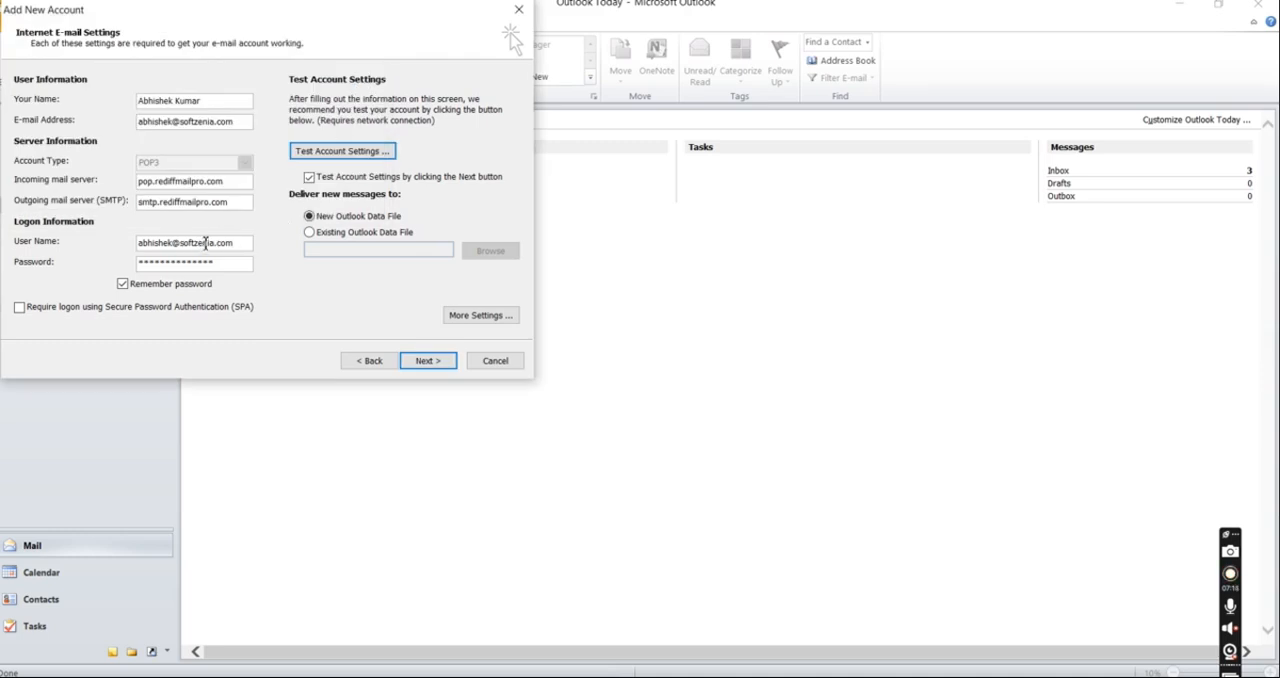
{"action": "left_click", "coordinate": [340, 151]}
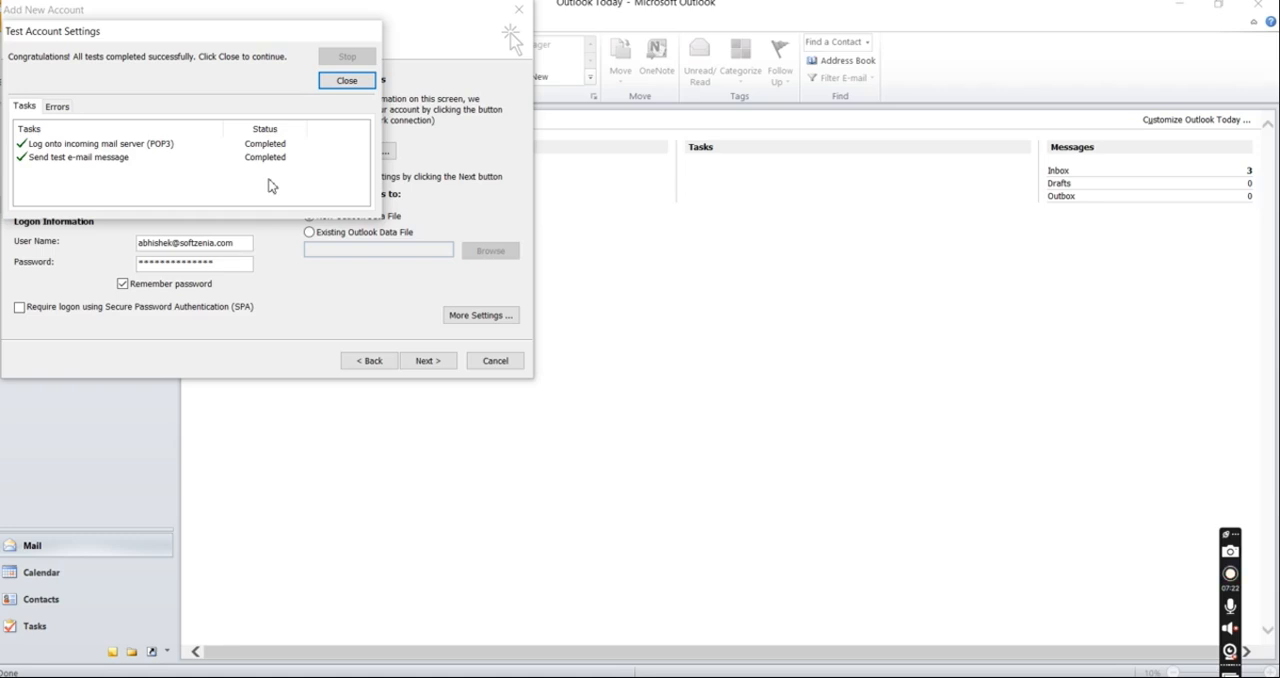
{"action": "left_click", "coordinate": [347, 82]}
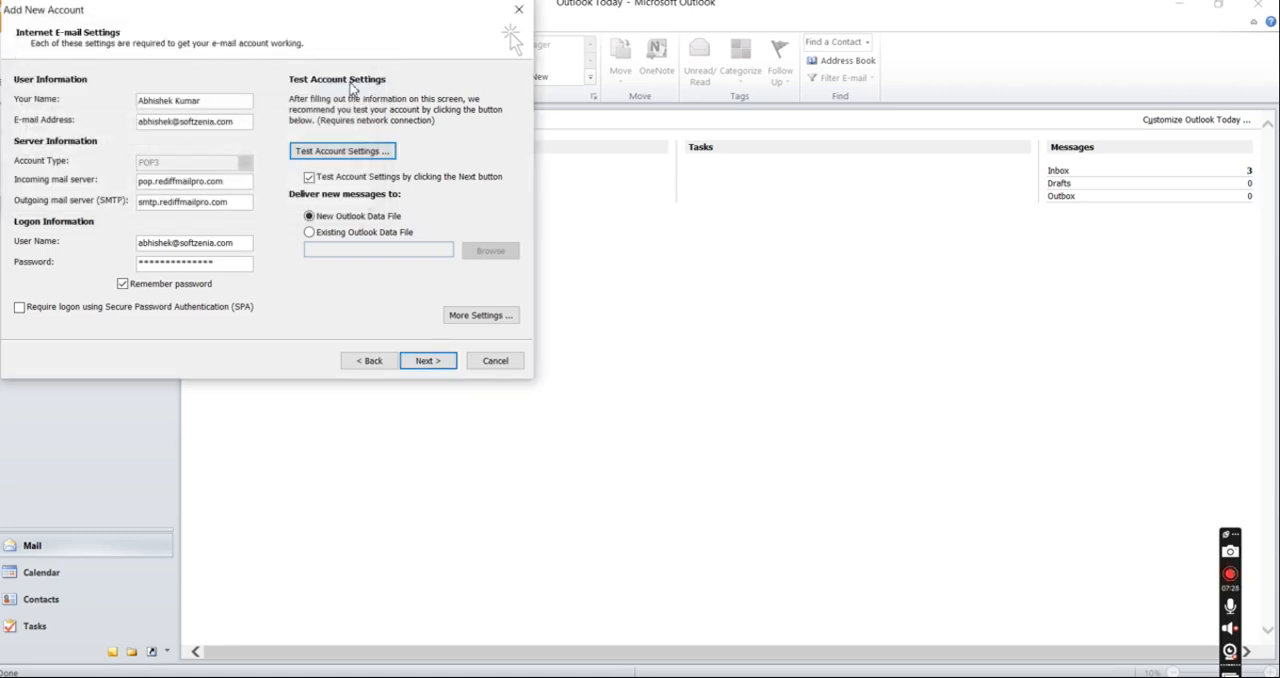
Step: Complete the account setup with its final settings test and open the new account's mailbox
{"action": "left_click", "coordinate": [428, 361]}
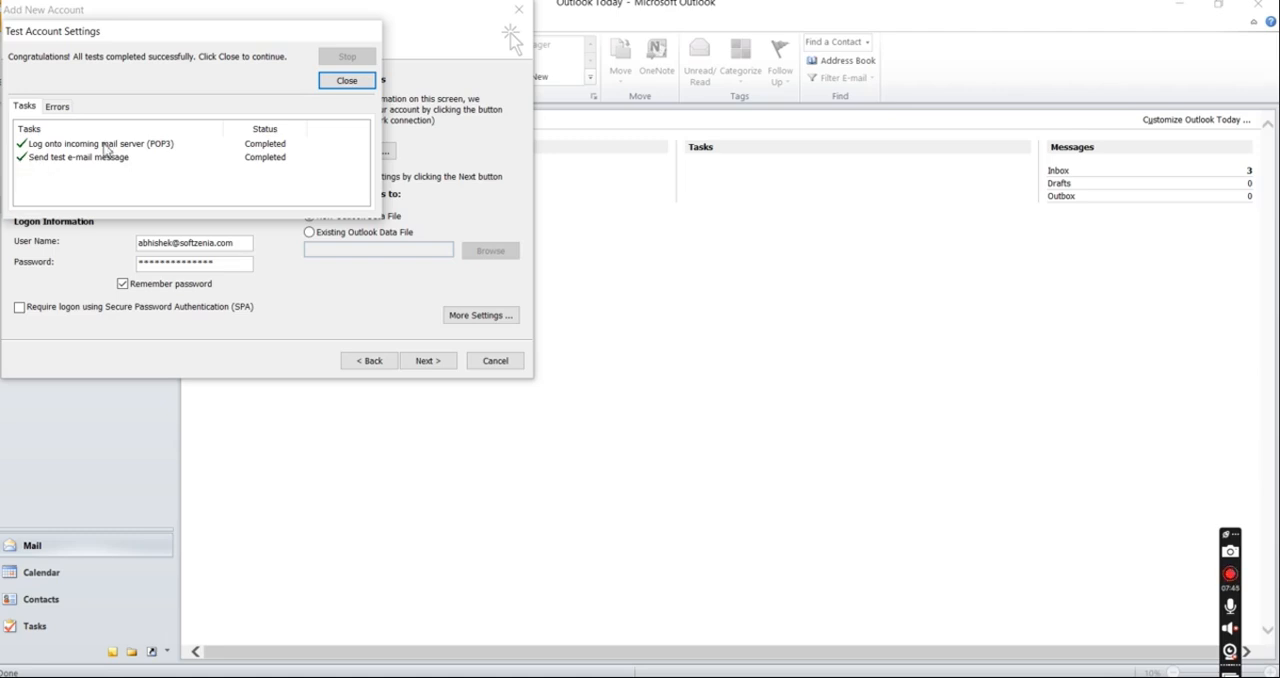
{"action": "left_click", "coordinate": [348, 86]}
{"action": "left_click", "coordinate": [428, 361]}
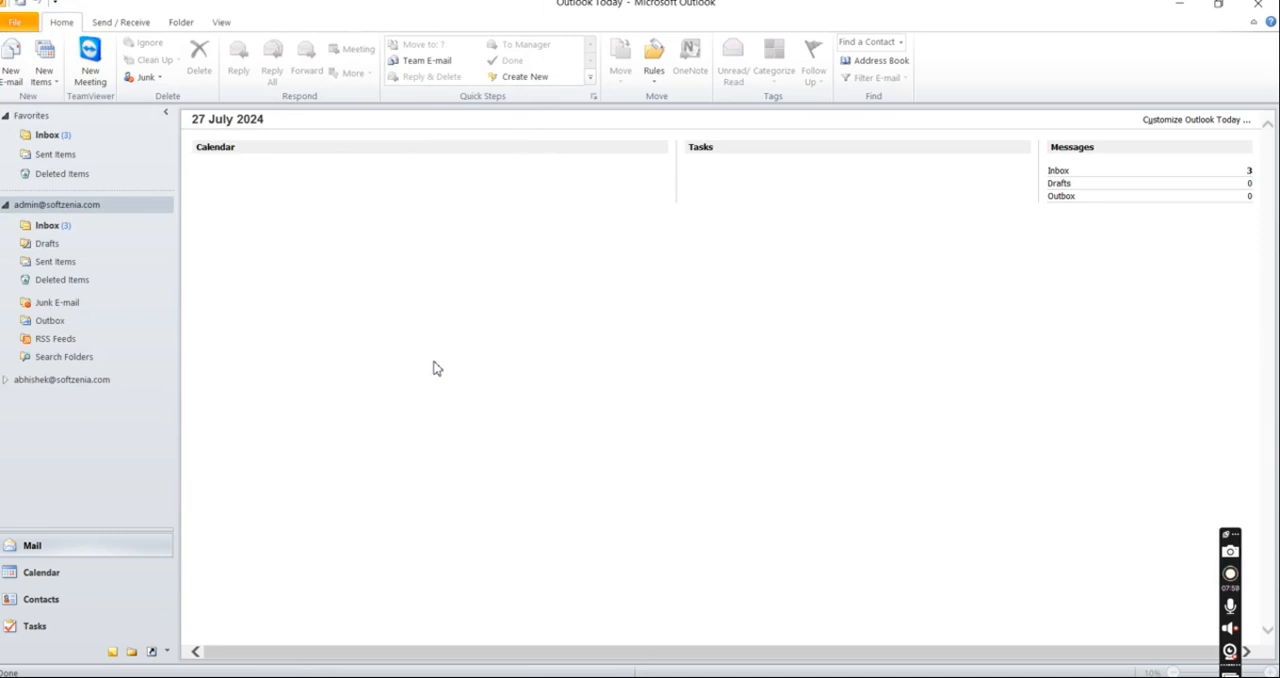
{"action": "left_click", "coordinate": [88, 381]}
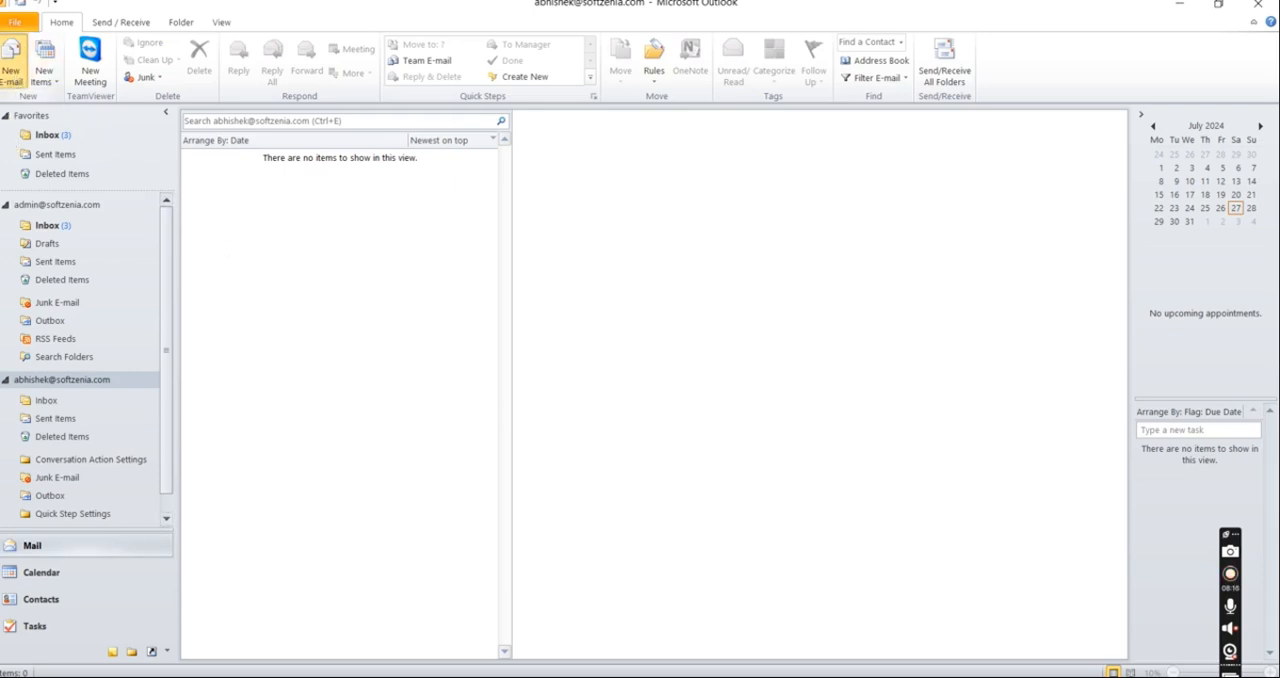
Step: Start a new e-mail message and address it to the suggested Gmail contact
{"action": "left_click", "coordinate": [12, 62]}
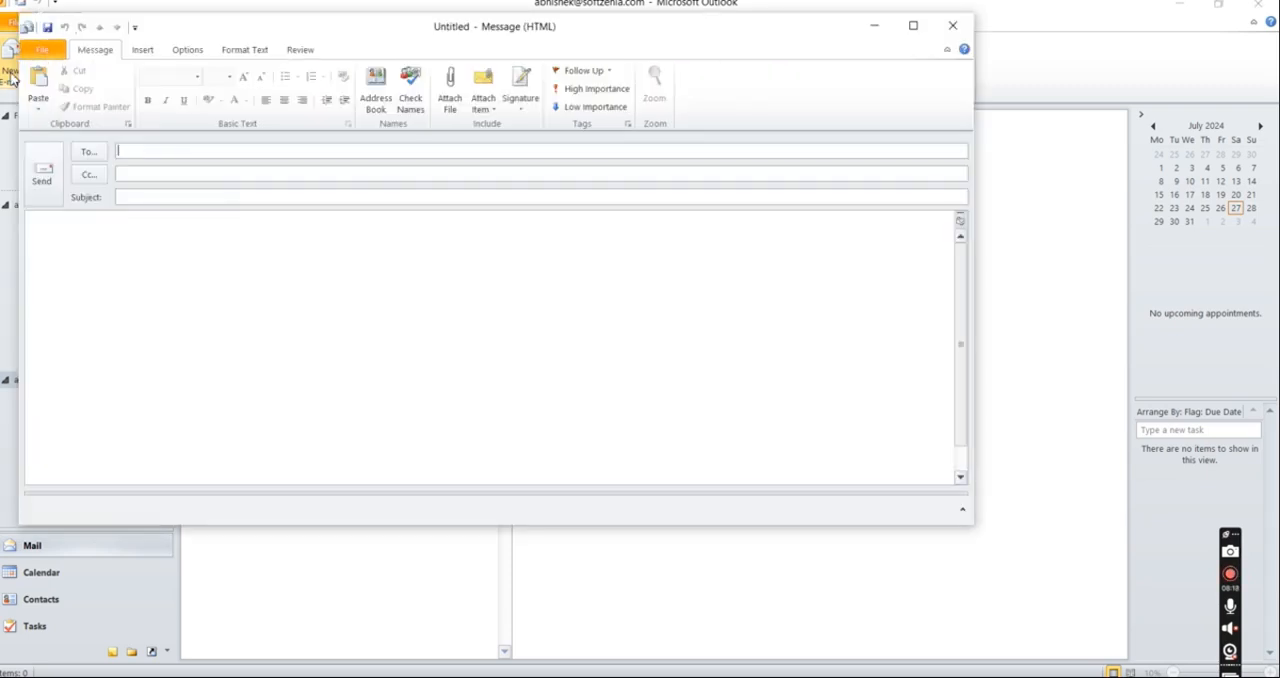
{"action": "type", "text": "s"}
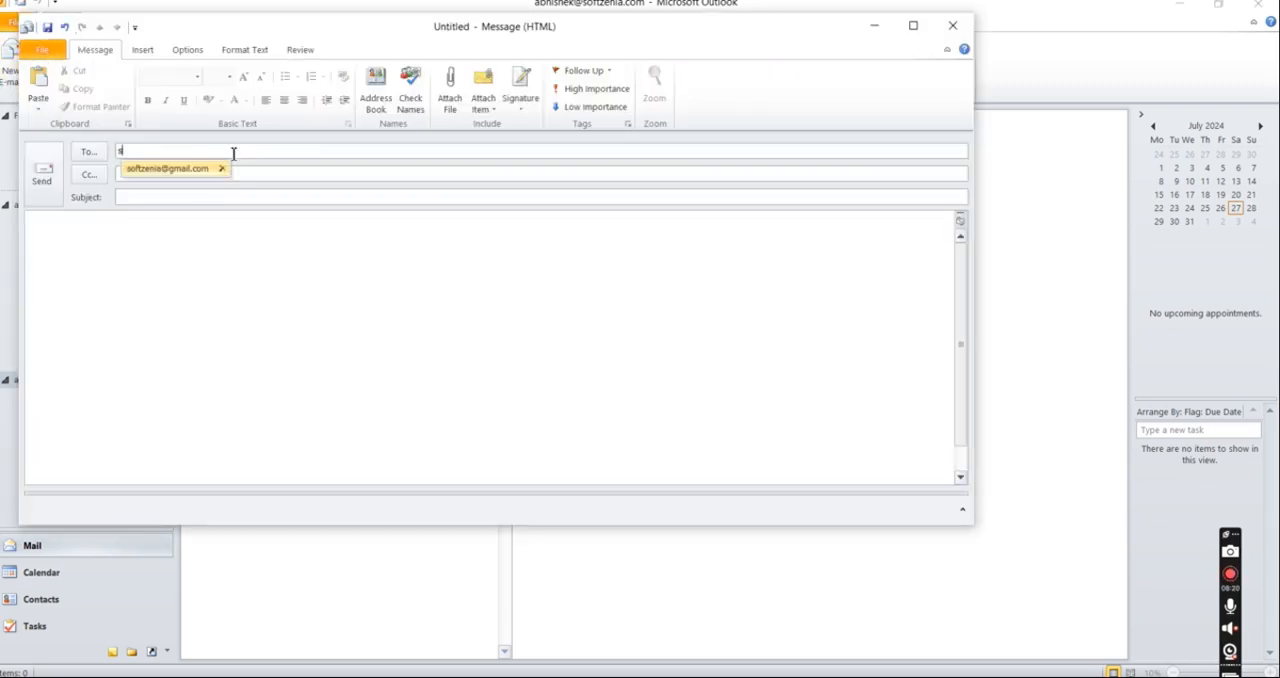
{"action": "left_click", "coordinate": [201, 171]}
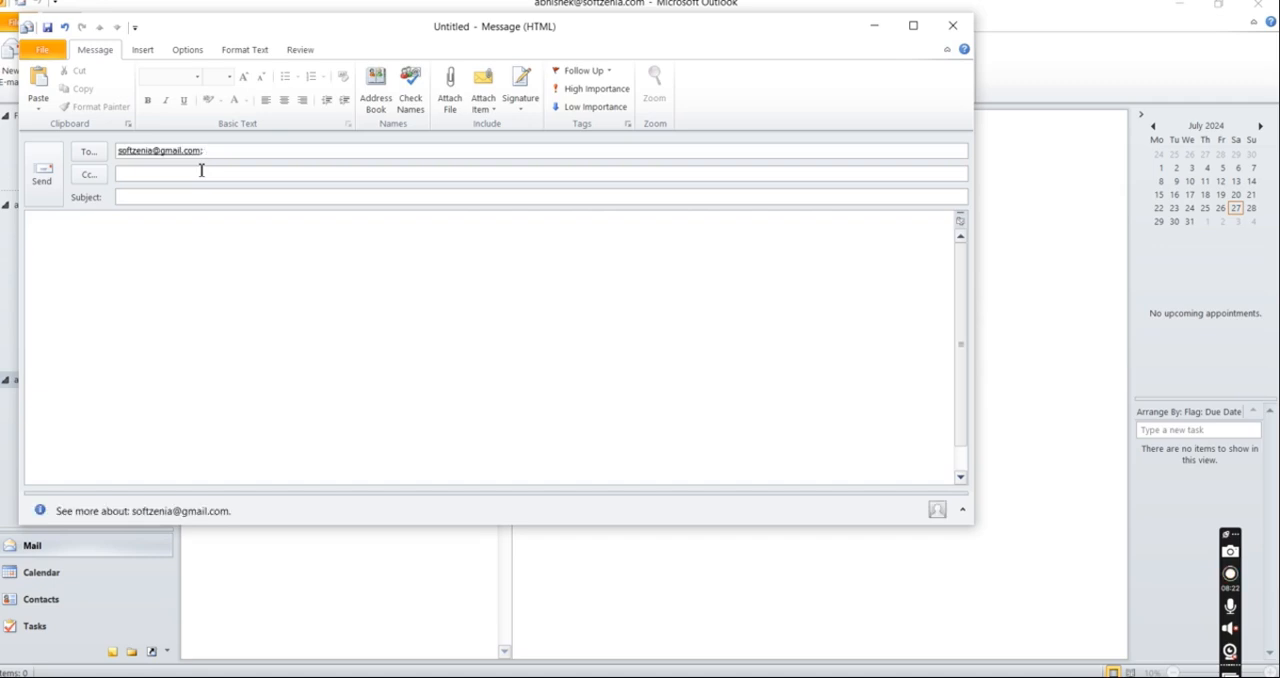
Step: Enter "Test Email" as the subject of the new message
{"action": "key", "text": "BackSpace"}
{"action": "key", "text": "BackSpace"}
{"action": "type", "text": "TES"}
{"action": "key", "text": "BackSpace"}
{"action": "key", "text": "BackSpace"}
{"action": "type", "text": "est s"}
{"action": "key", "text": "BackSpace"}
{"action": "type", "text": "Email"}
Step: Write "Hello Test" in the message body and send the e-mail
{"action": "left_click", "coordinate": [292, 251]}
{"action": "type", "text": "Hello Te"}
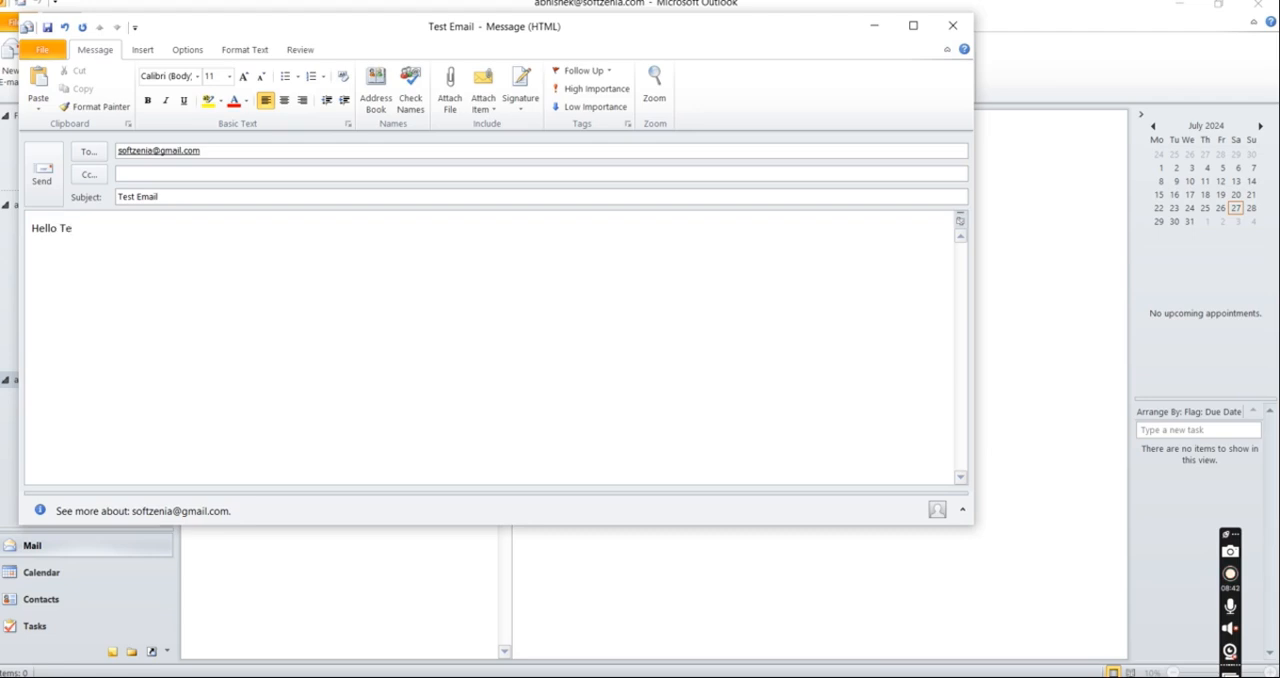
{"action": "left_click", "coordinate": [55, 184]}
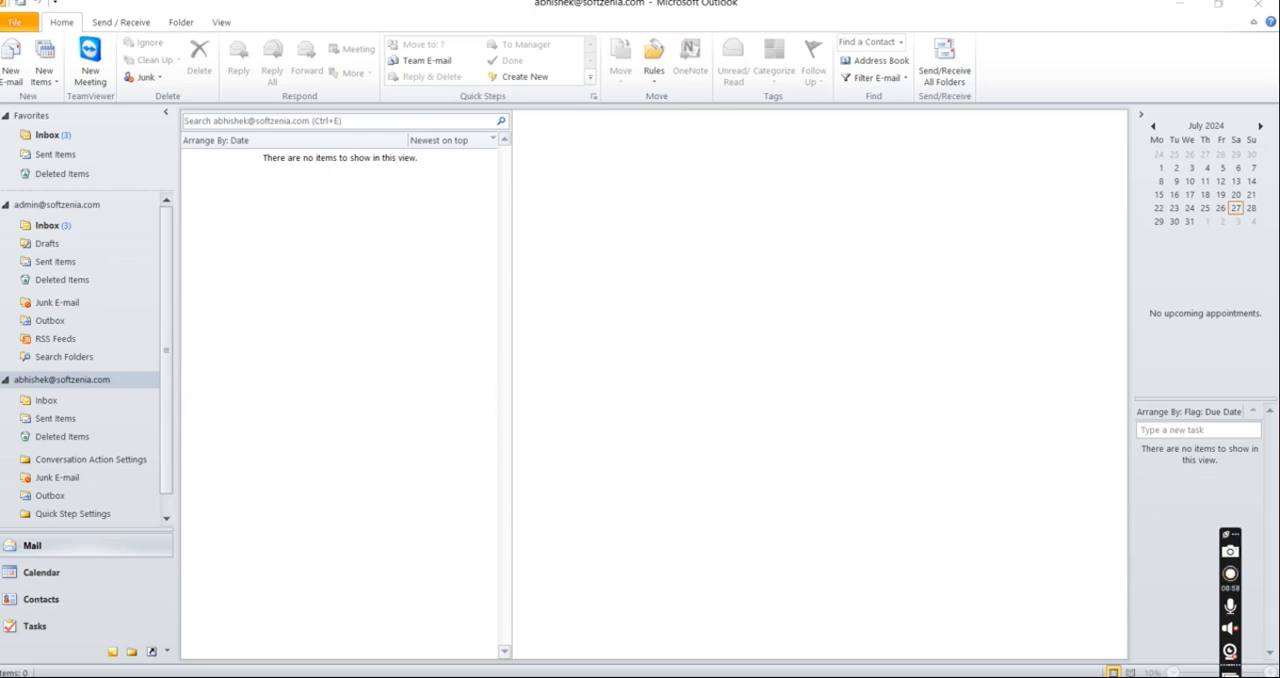
Step: Switch to Gmail in the browser, open the received Test Email from the inbox and check its sender and security details
{"action": "key", "text": "alt+Tab"}
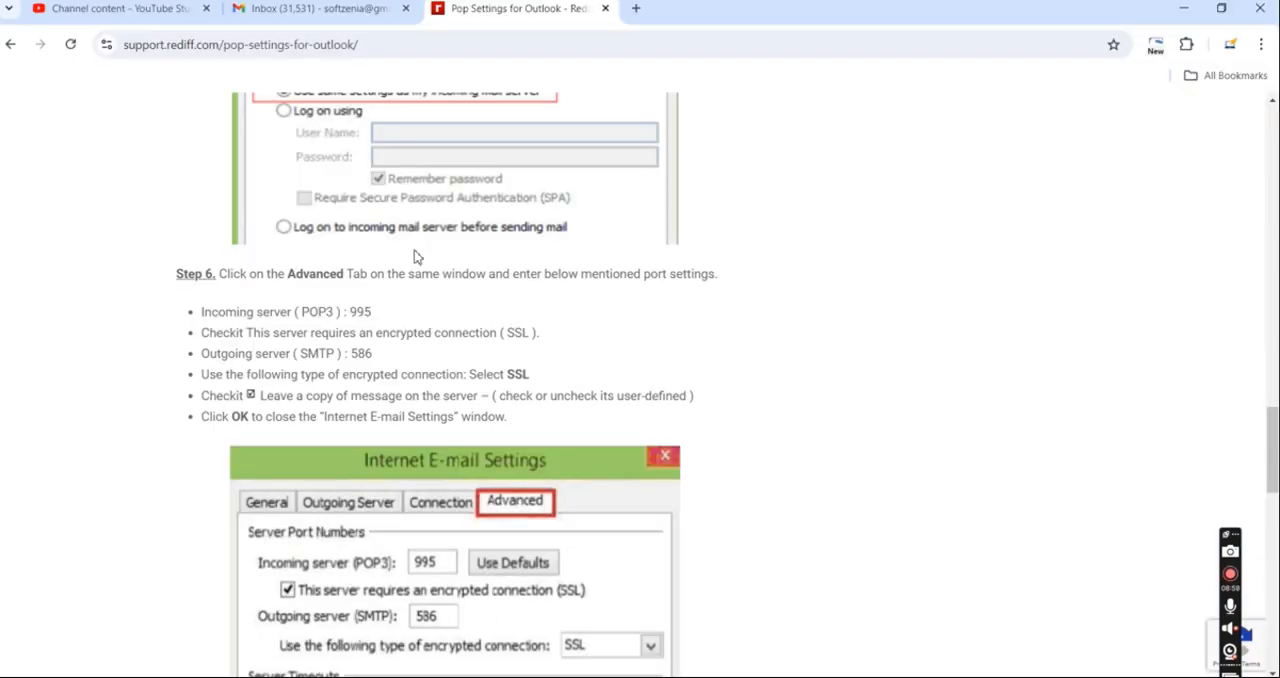
{"action": "left_click", "coordinate": [292, 18]}
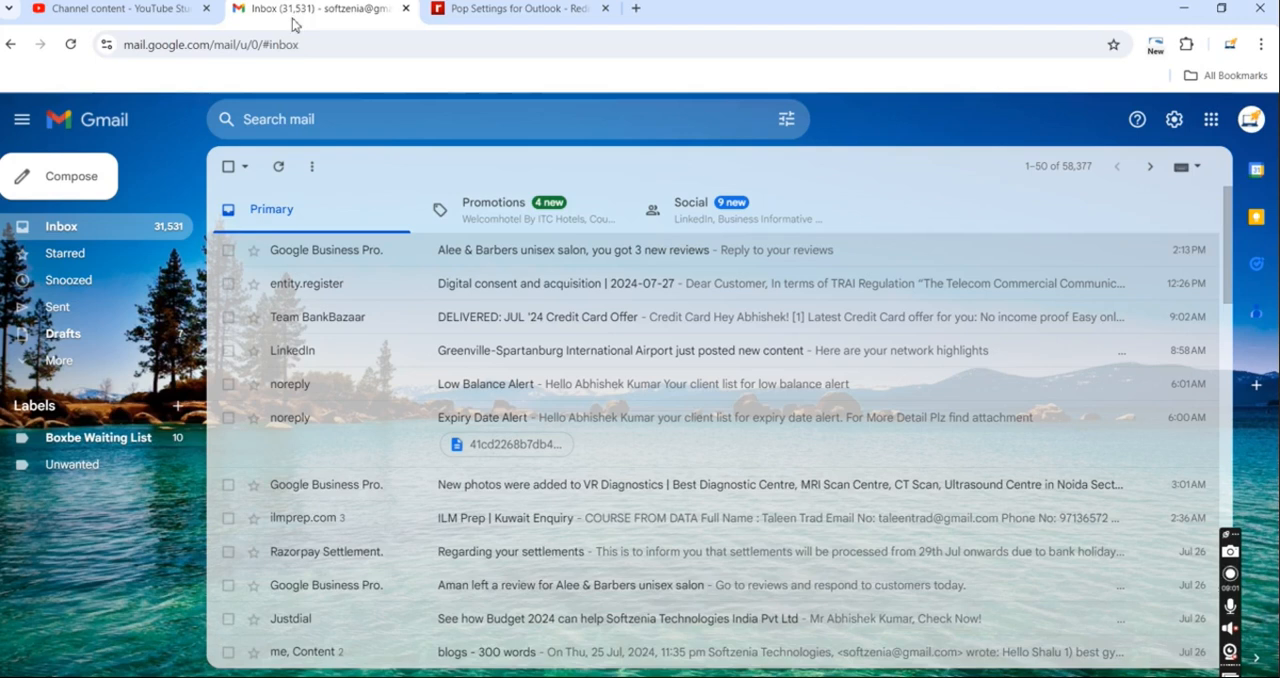
{"action": "left_click", "coordinate": [89, 228]}
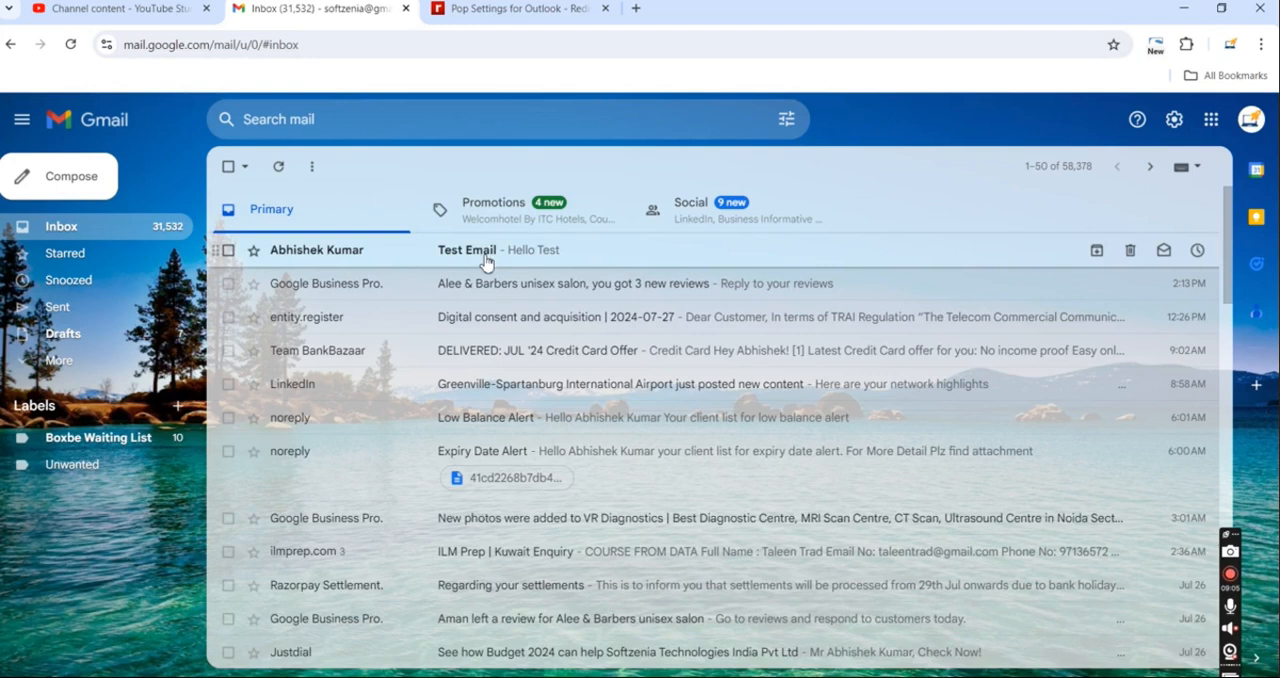
{"action": "left_click", "coordinate": [396, 262]}
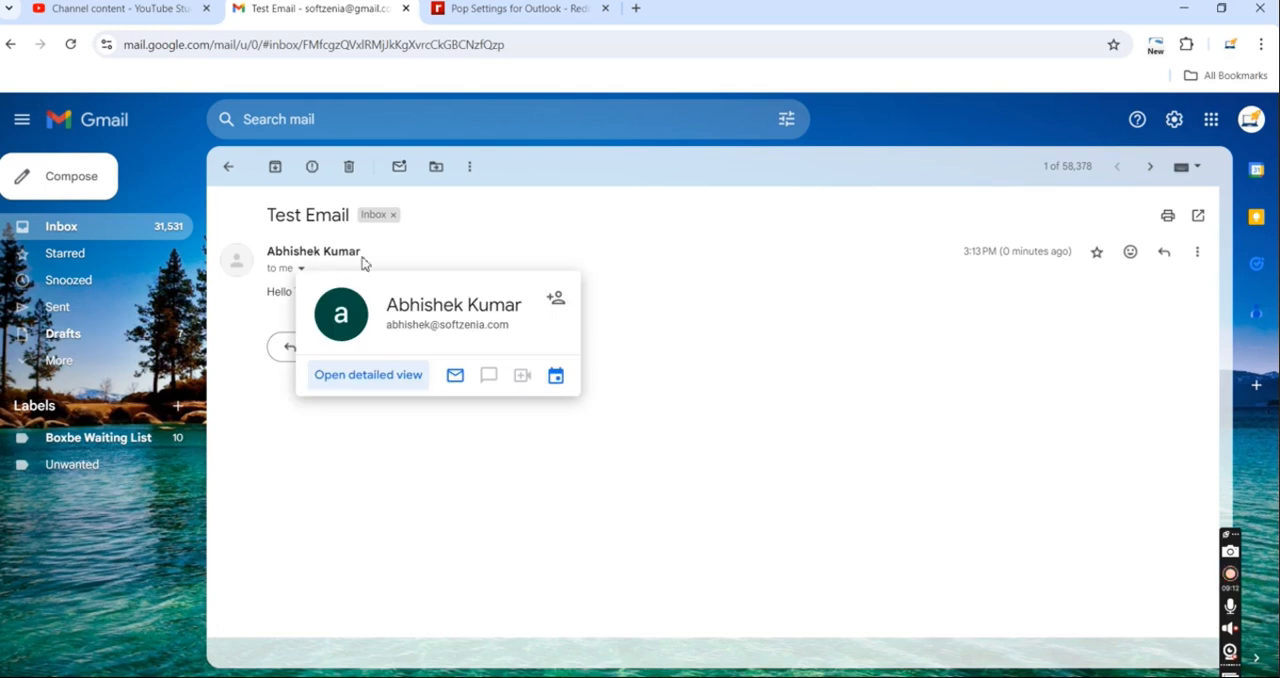
{"action": "left_click", "coordinate": [301, 270]}
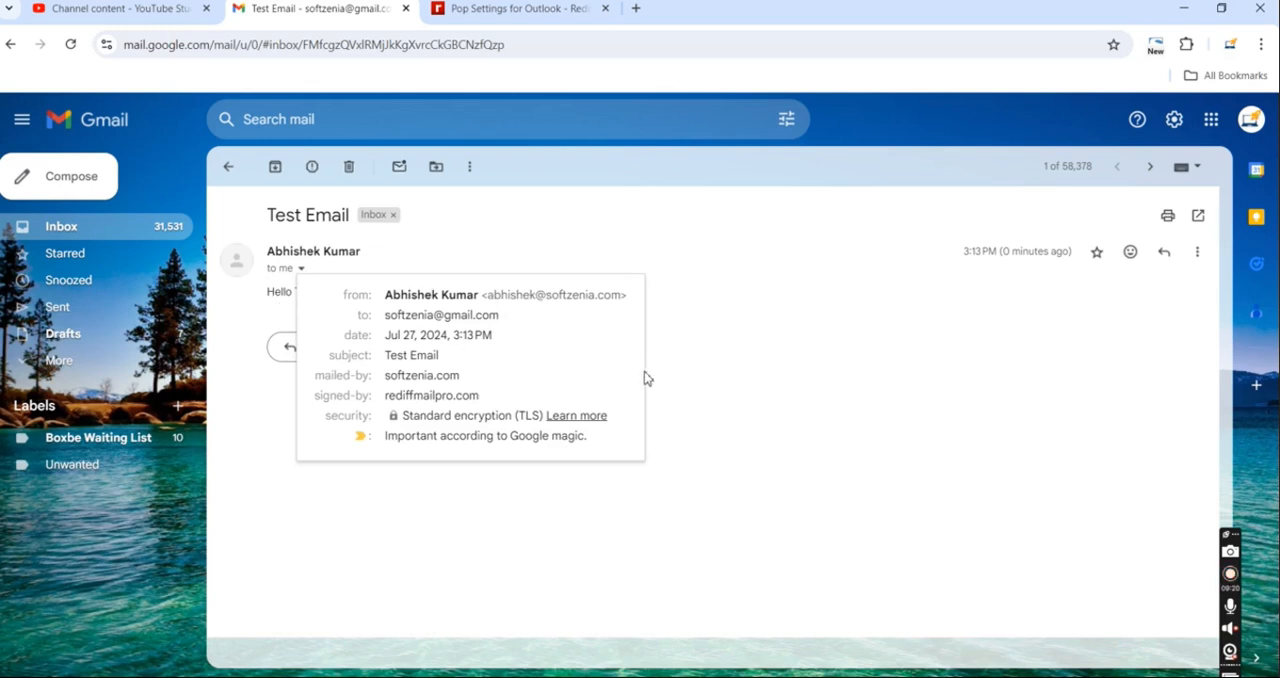
{"action": "left_click", "coordinate": [706, 443]}
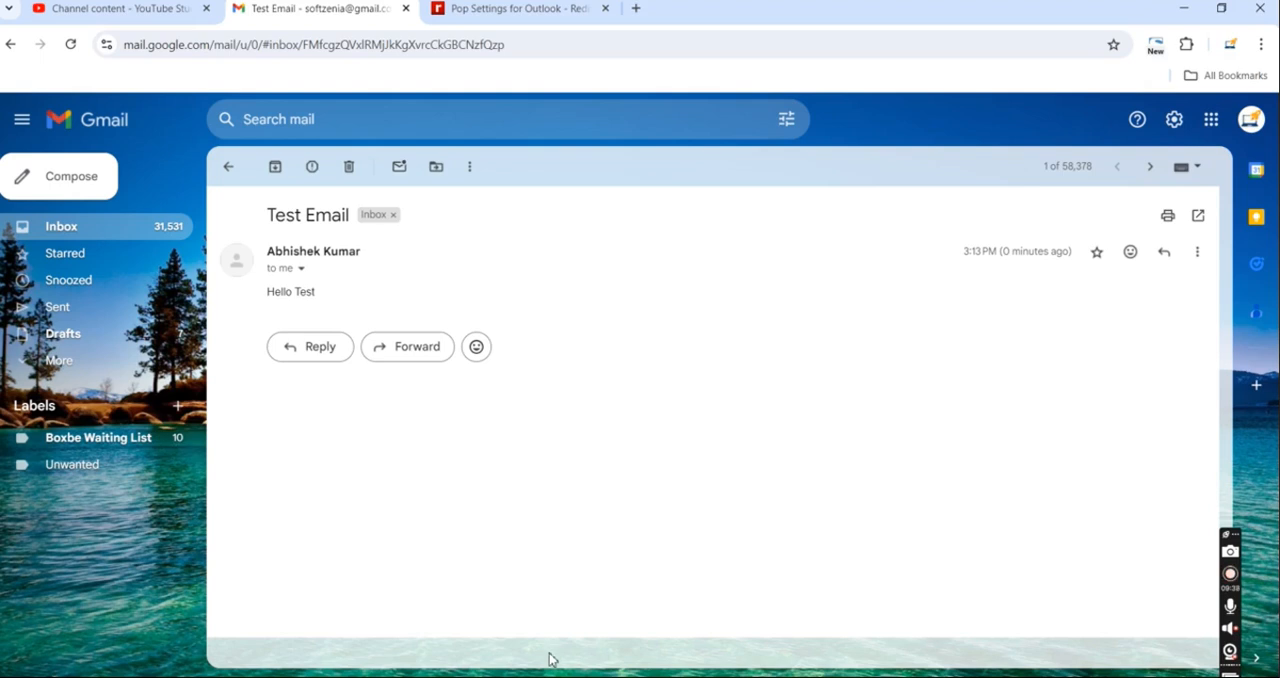
Step: Go back to the Rediff POP settings guide for Outlook in the browser and review how to start adding an account
{"action": "key", "text": "alt+Tab"}
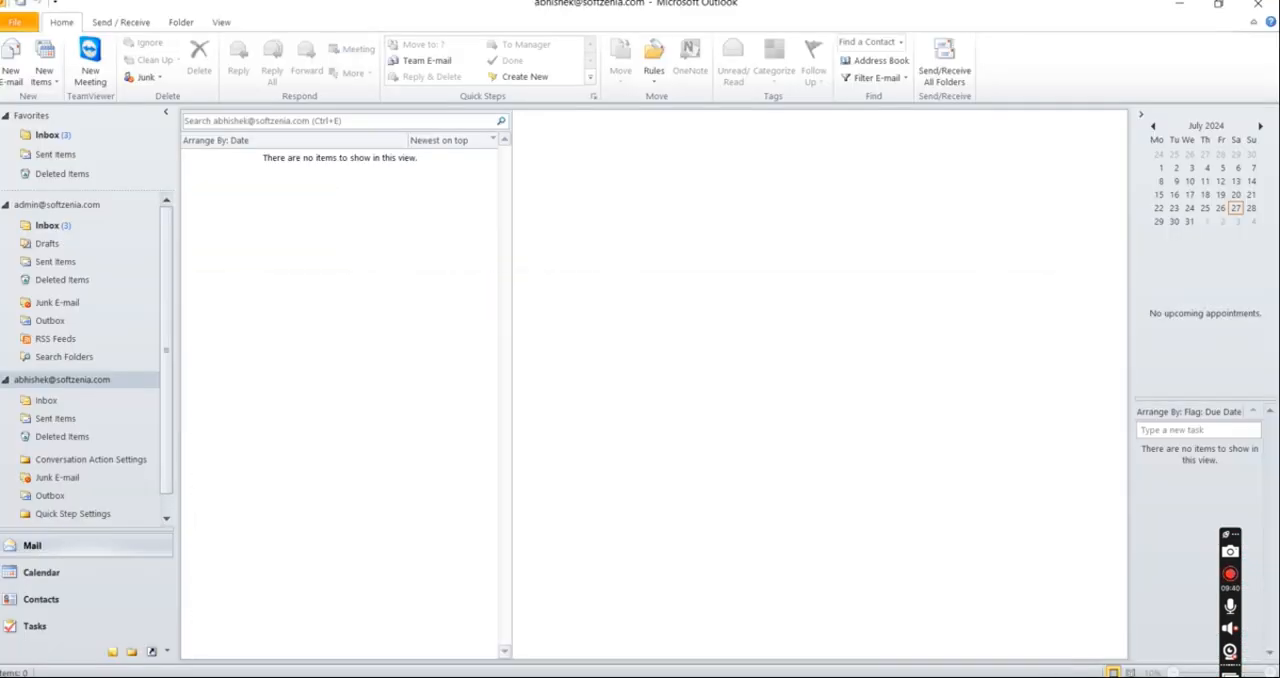
{"action": "key", "text": "alt+Tab"}
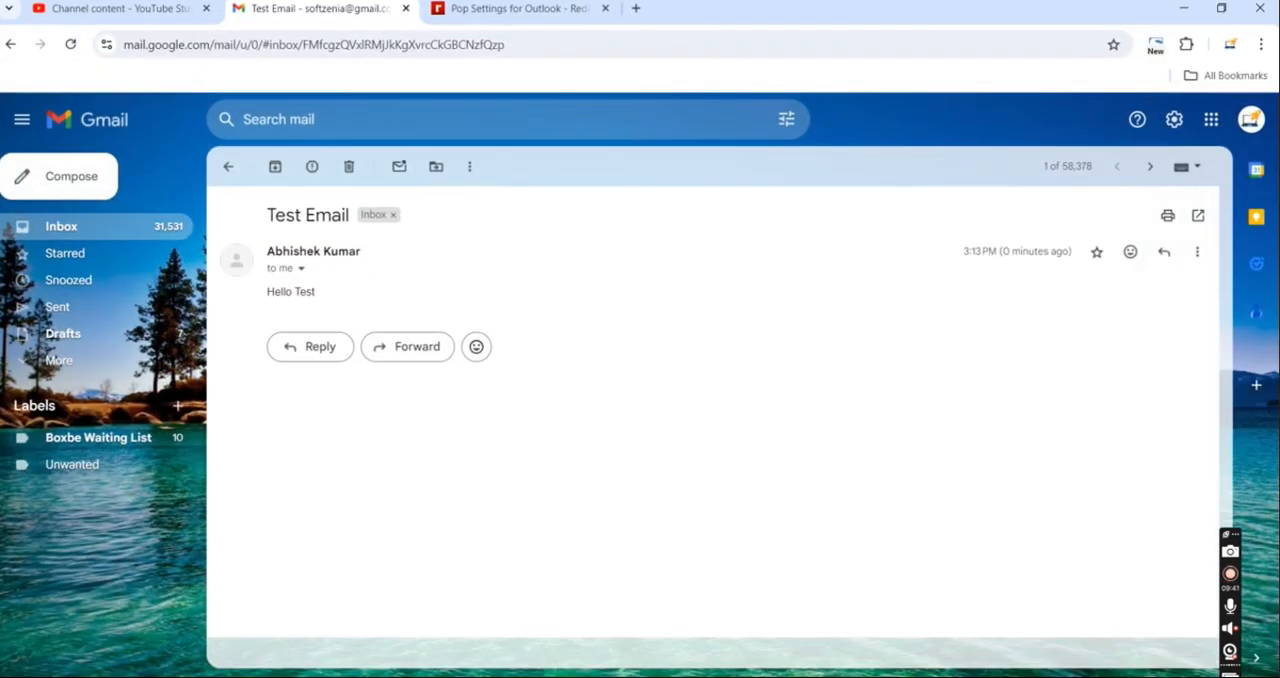
{"action": "left_click", "coordinate": [557, 14]}
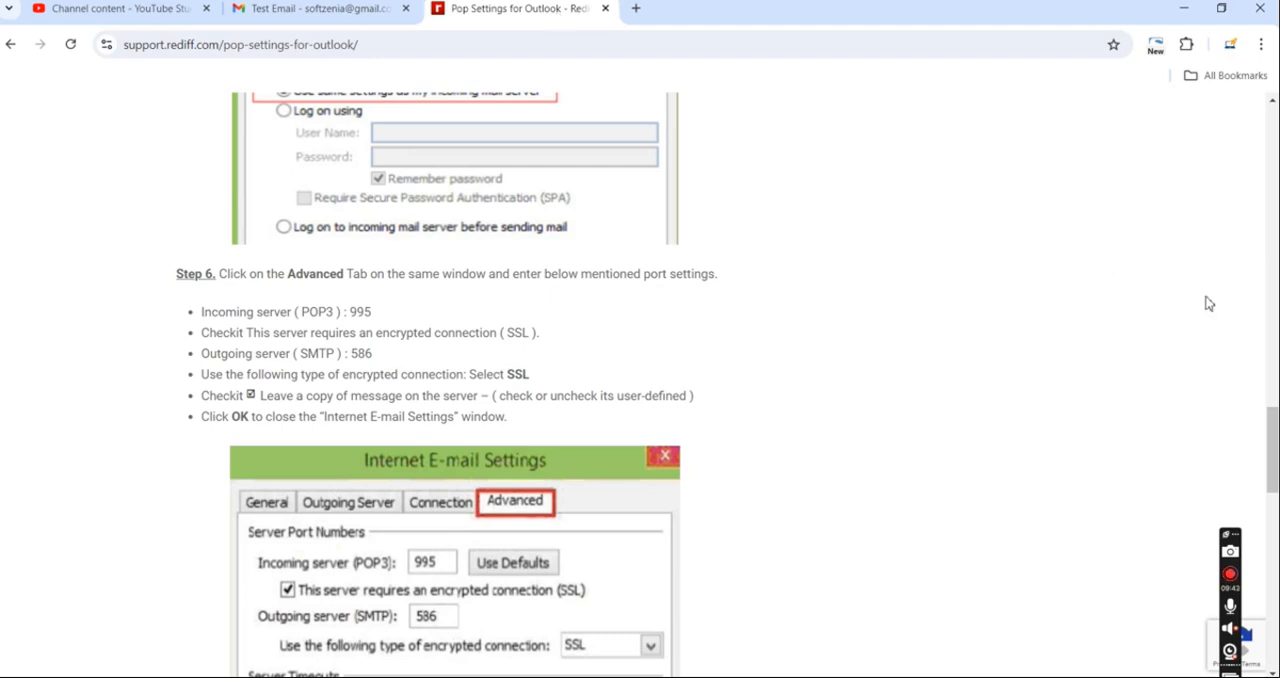
{"action": "left_click", "coordinate": [1272, 101]}
{"action": "left_click_drag", "start_coordinate": [1272, 101], "coordinate": [1272, 104]}
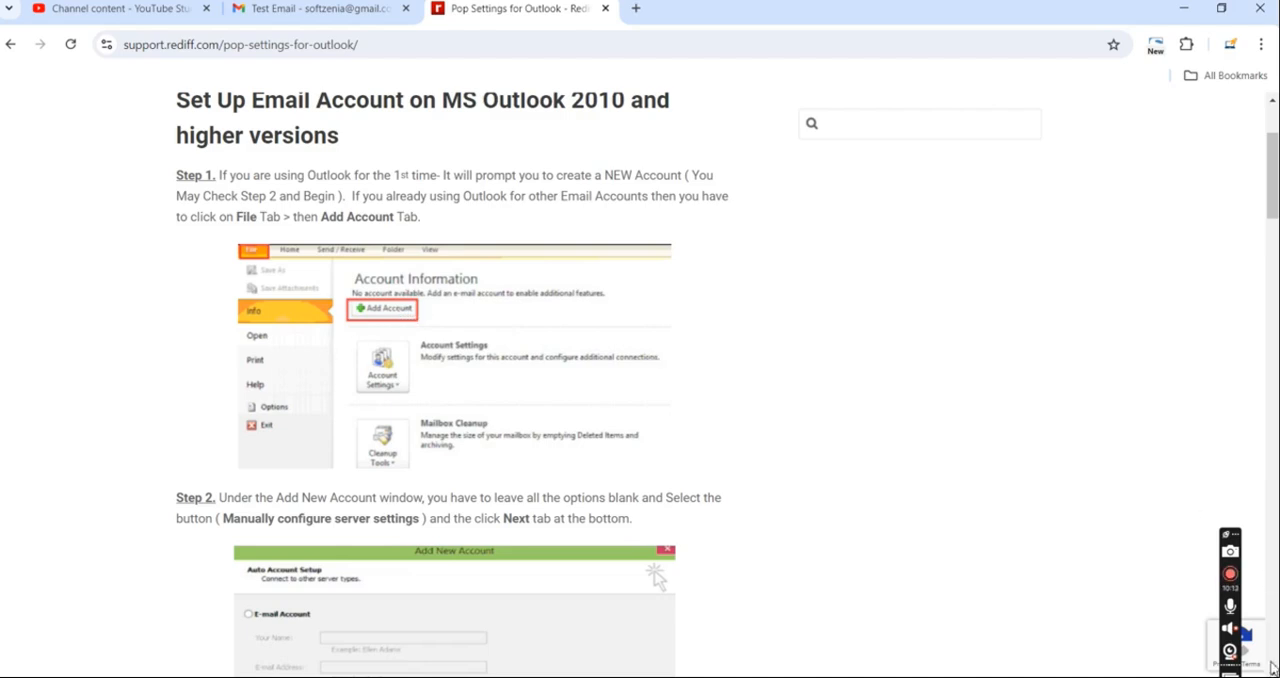
{"action": "scroll", "coordinate": [640, 385], "scroll_direction": "down", "scroll_amount": 15}
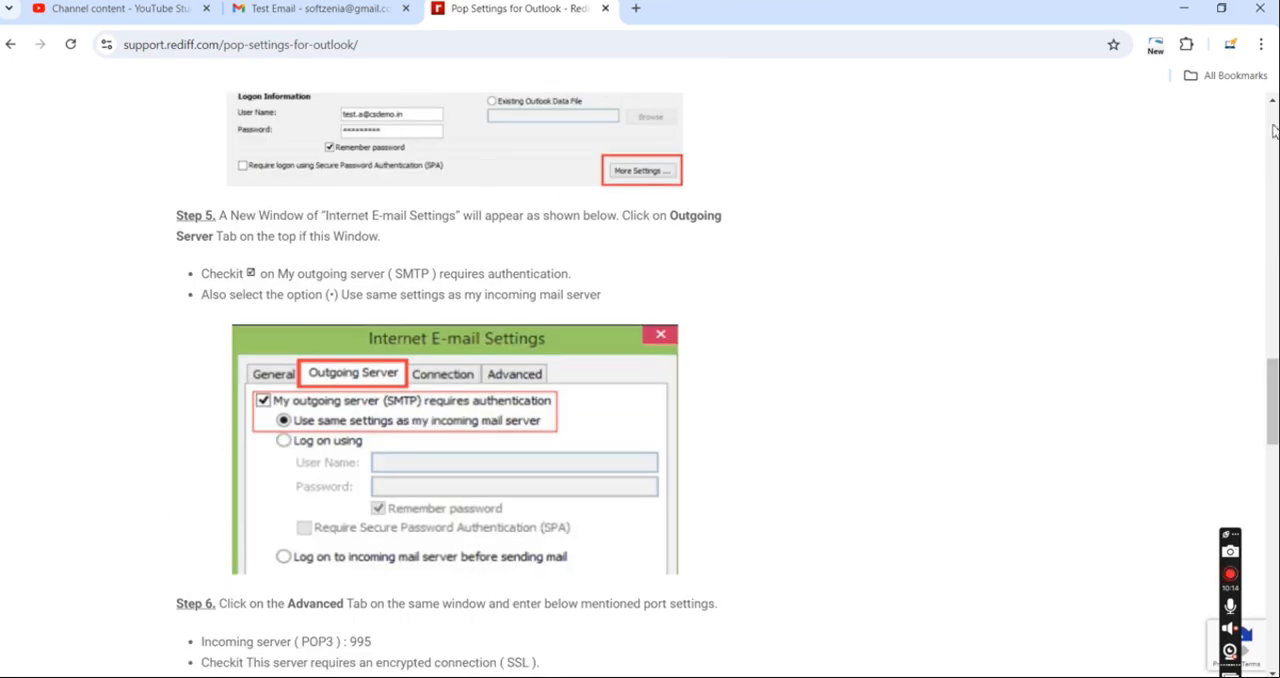
{"action": "scroll", "coordinate": [1273, 110], "scroll_direction": "up", "scroll_amount": 3}
{"action": "scroll", "coordinate": [1273, 110], "scroll_direction": "up", "scroll_amount": 12}
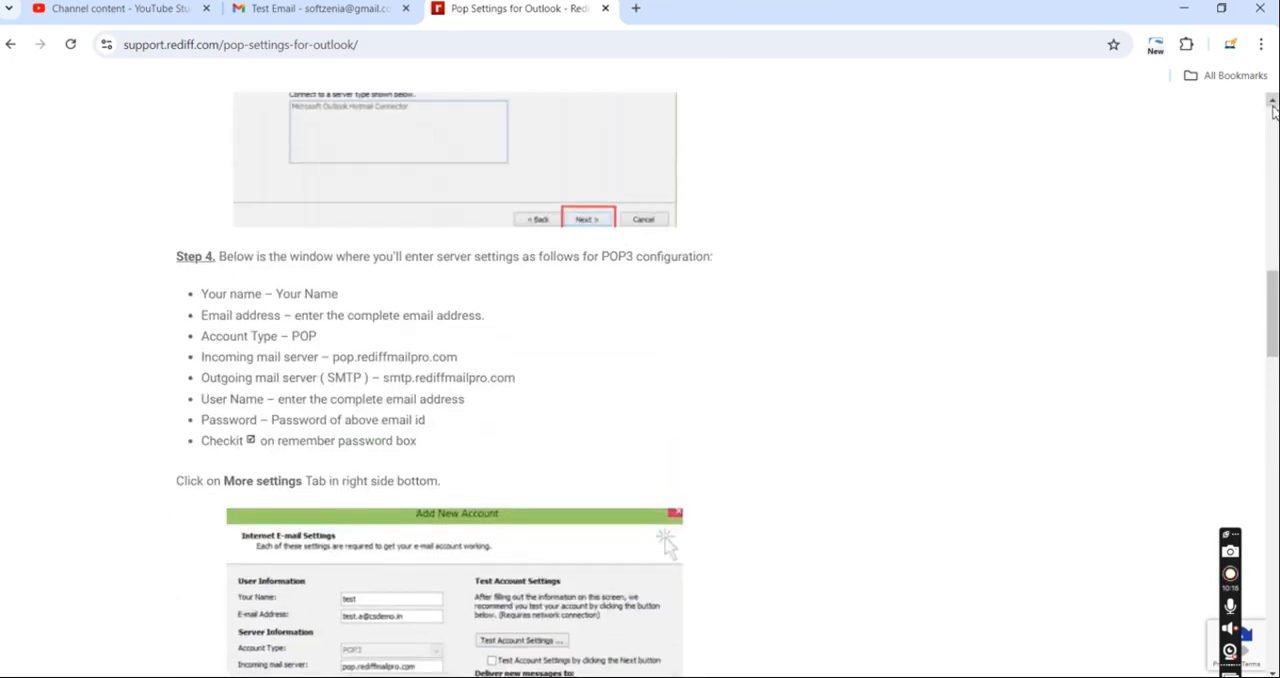
{"action": "scroll", "coordinate": [1273, 110], "scroll_direction": "up", "scroll_amount": 1}
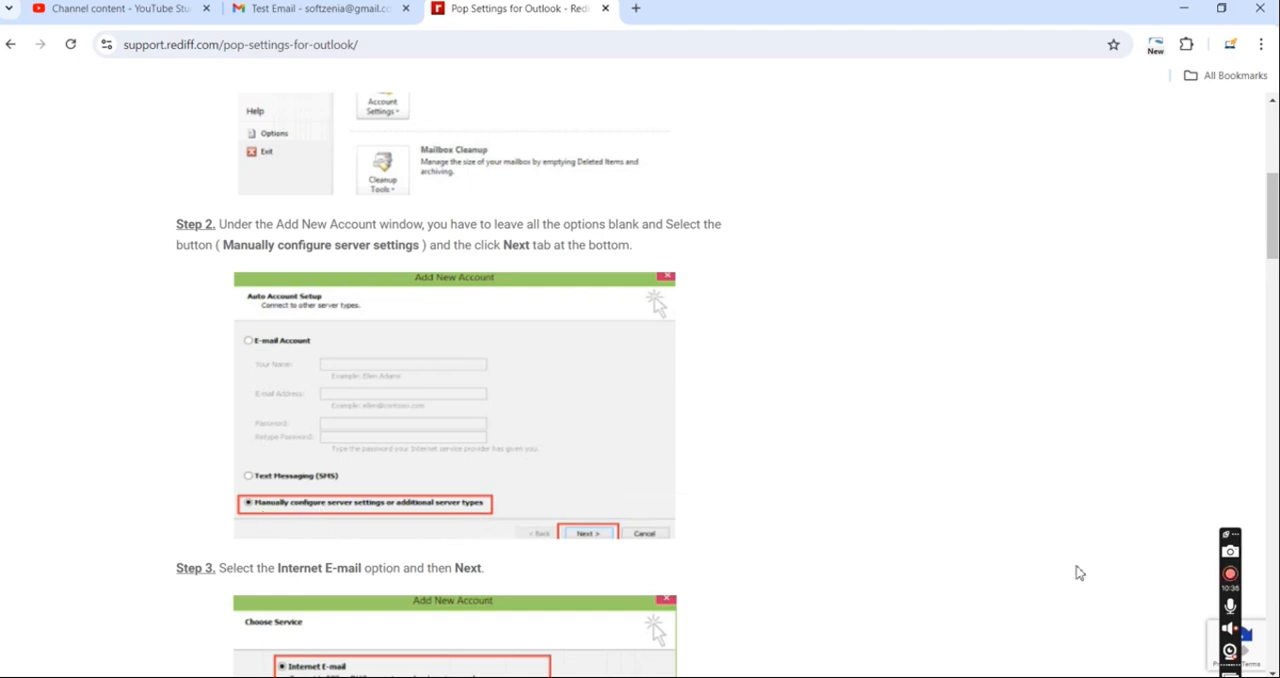
Step: Review the guide's steps for manual configuration, the Internet E-mail service, and the POP3 server and logon settings
{"action": "scroll", "coordinate": [640, 385], "scroll_direction": "down", "scroll_amount": 3}
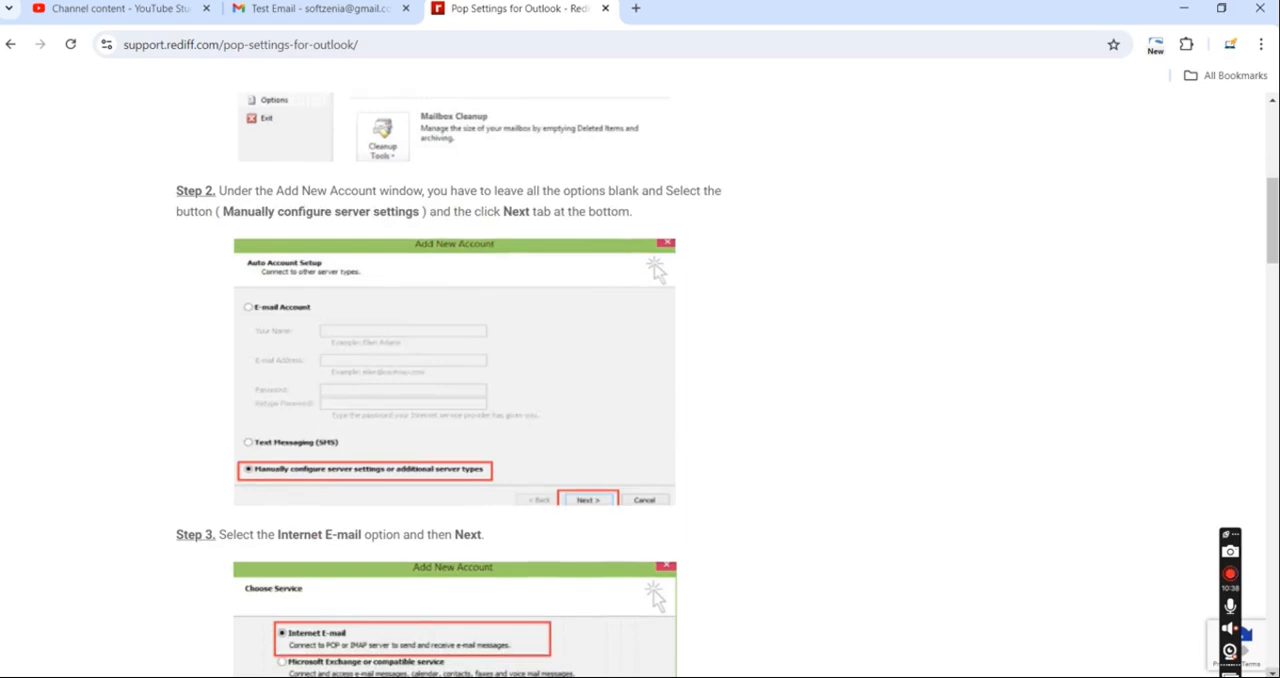
{"action": "scroll", "coordinate": [706, 557], "scroll_direction": "down", "scroll_amount": 3}
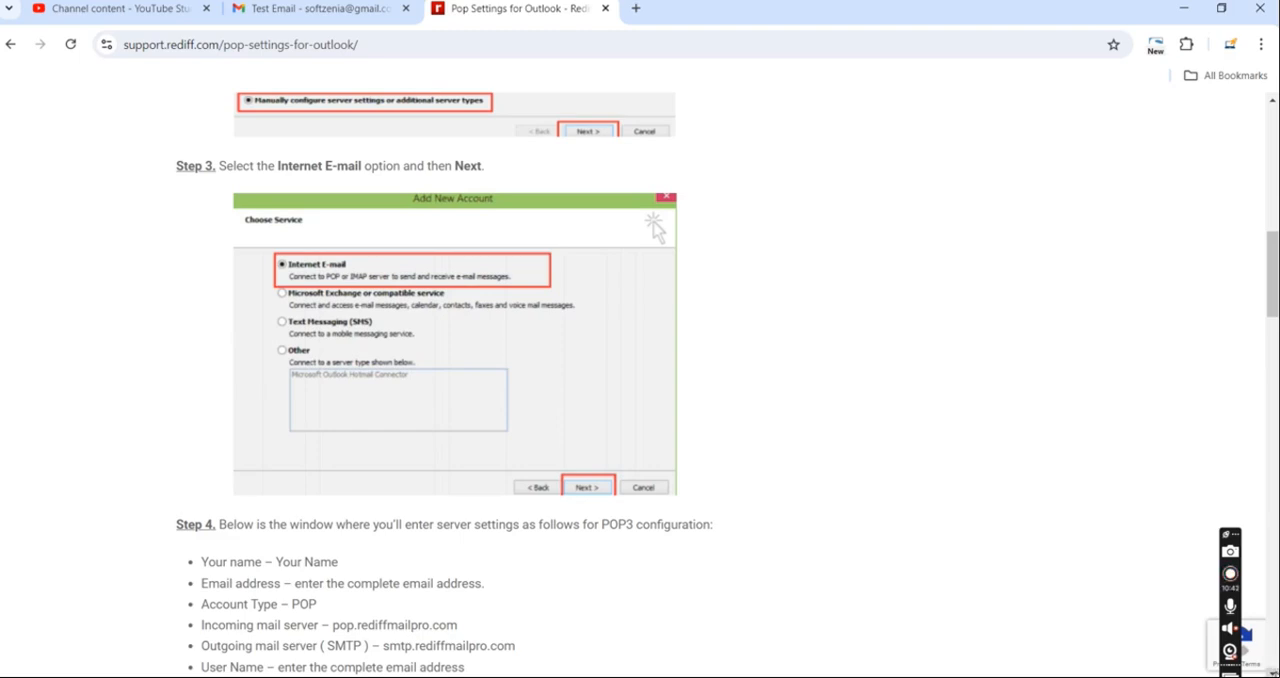
{"action": "scroll", "coordinate": [640, 385], "scroll_direction": "down", "scroll_amount": 5}
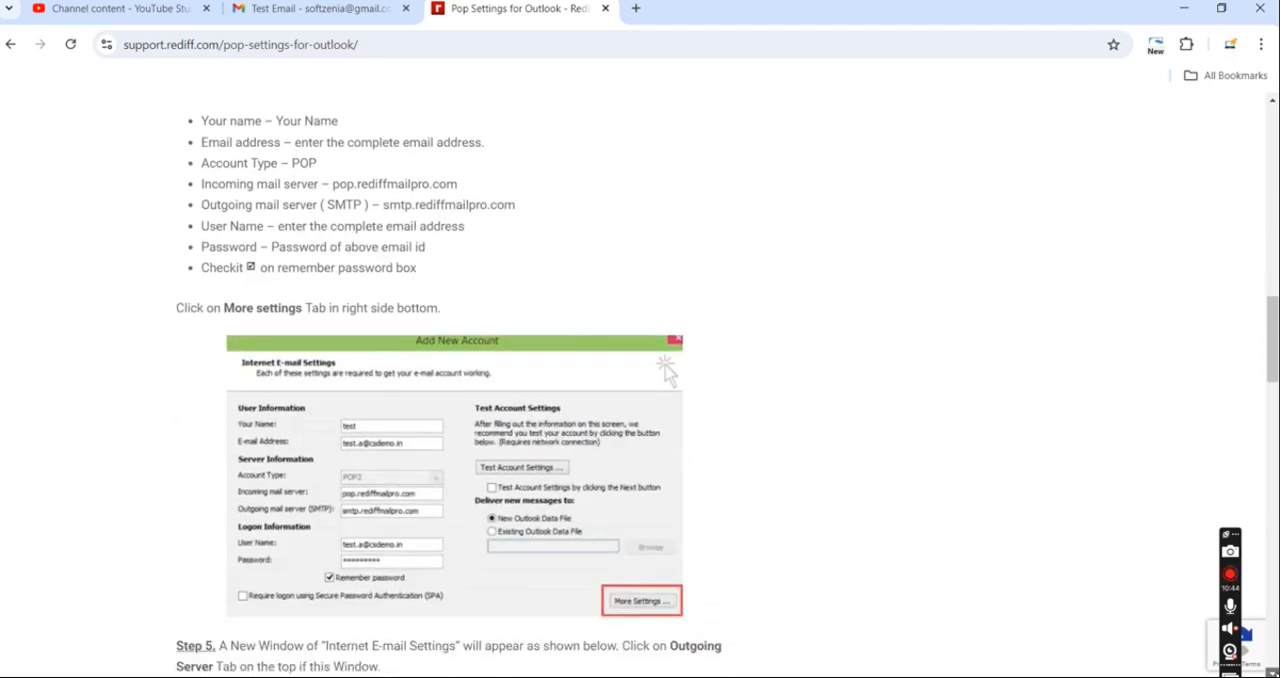
{"action": "scroll", "coordinate": [728, 384], "scroll_direction": "down", "scroll_amount": 1}
{"action": "scroll", "coordinate": [640, 384], "scroll_direction": "down", "scroll_amount": 1}
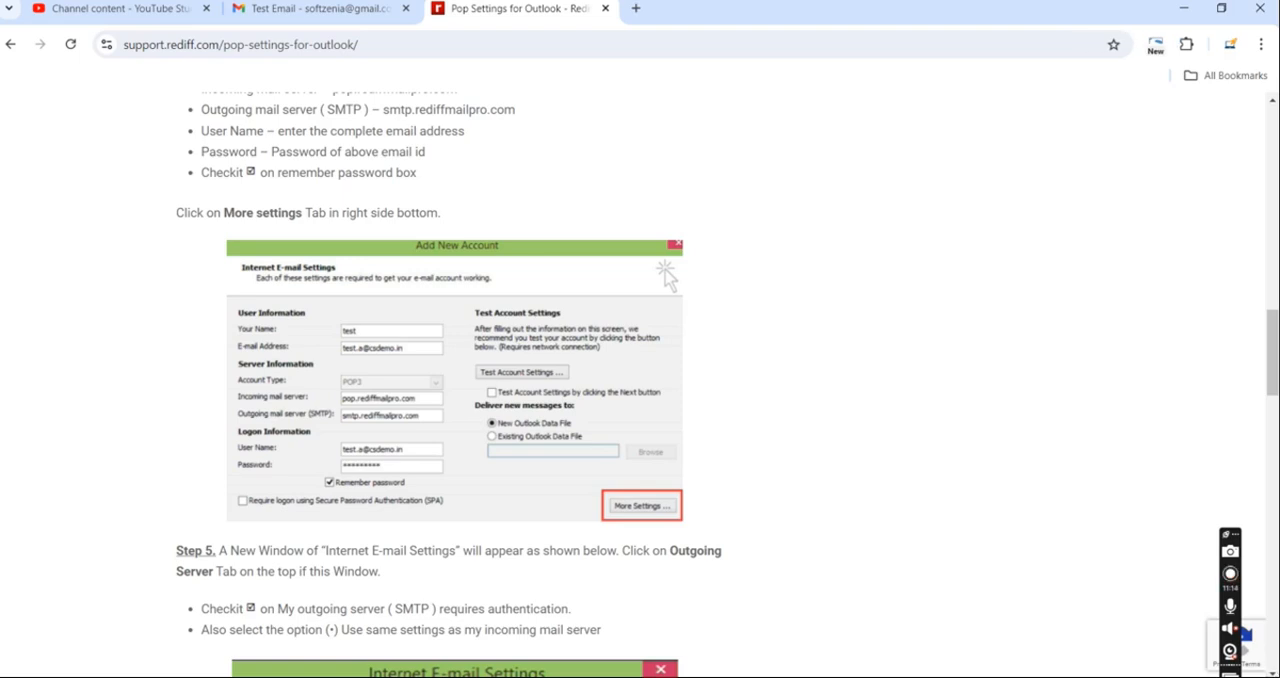
{"action": "scroll", "coordinate": [460, 551], "scroll_direction": "down", "scroll_amount": 1}
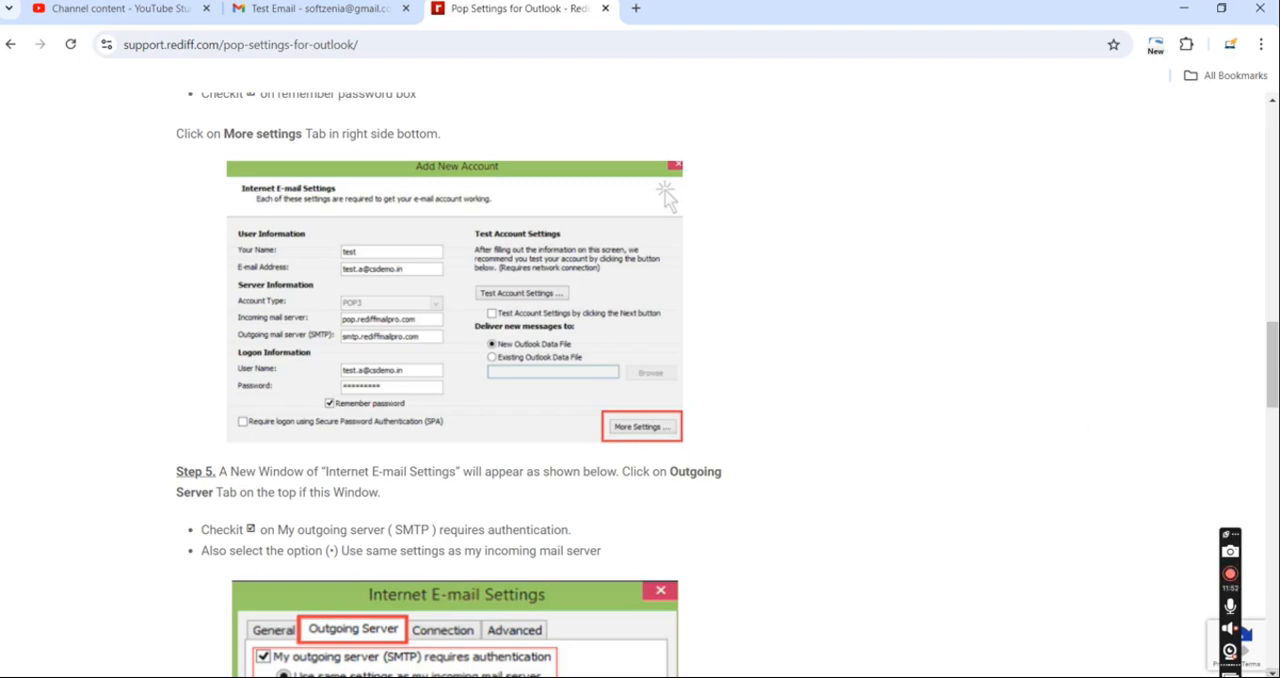
Step: Review the guide's outgoing server authentication, advanced port settings and account test, and return to its early steps
{"action": "scroll", "coordinate": [792, 540], "scroll_direction": "down", "scroll_amount": 3}
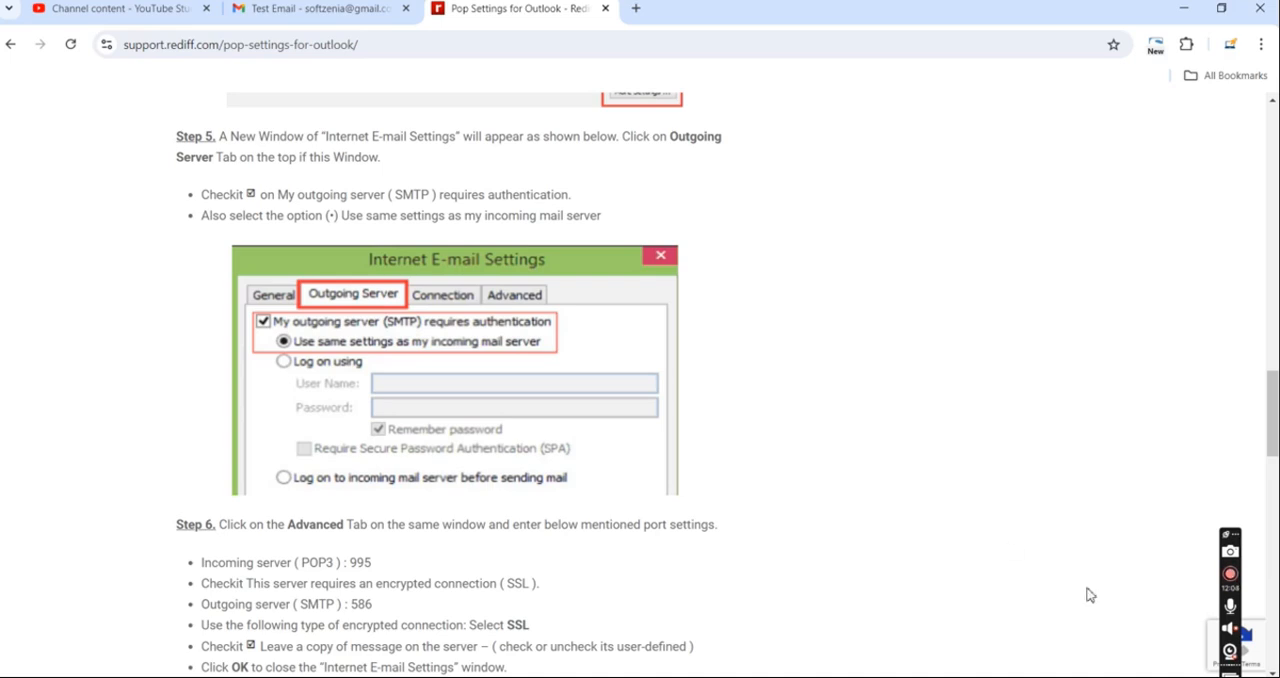
{"action": "scroll", "coordinate": [1262, 662], "scroll_direction": "down", "scroll_amount": 2}
{"action": "scroll", "coordinate": [1262, 662], "scroll_direction": "down", "scroll_amount": 4}
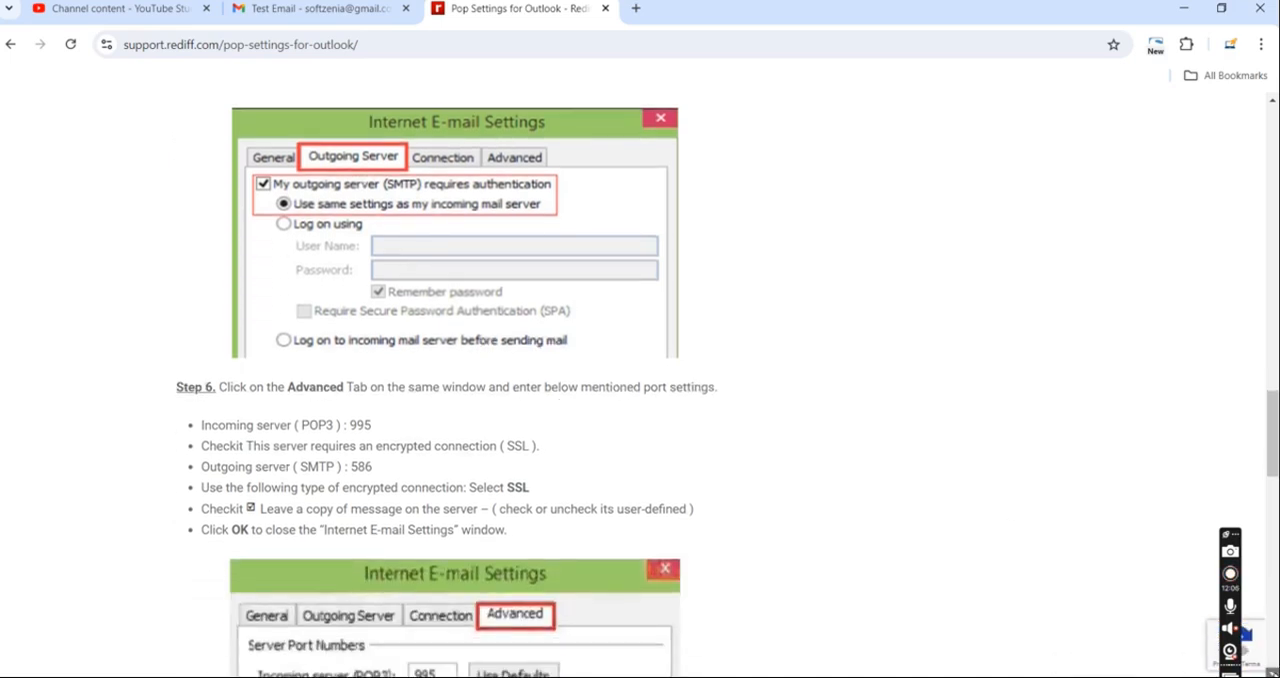
{"action": "scroll", "coordinate": [1262, 662], "scroll_direction": "down", "scroll_amount": 1}
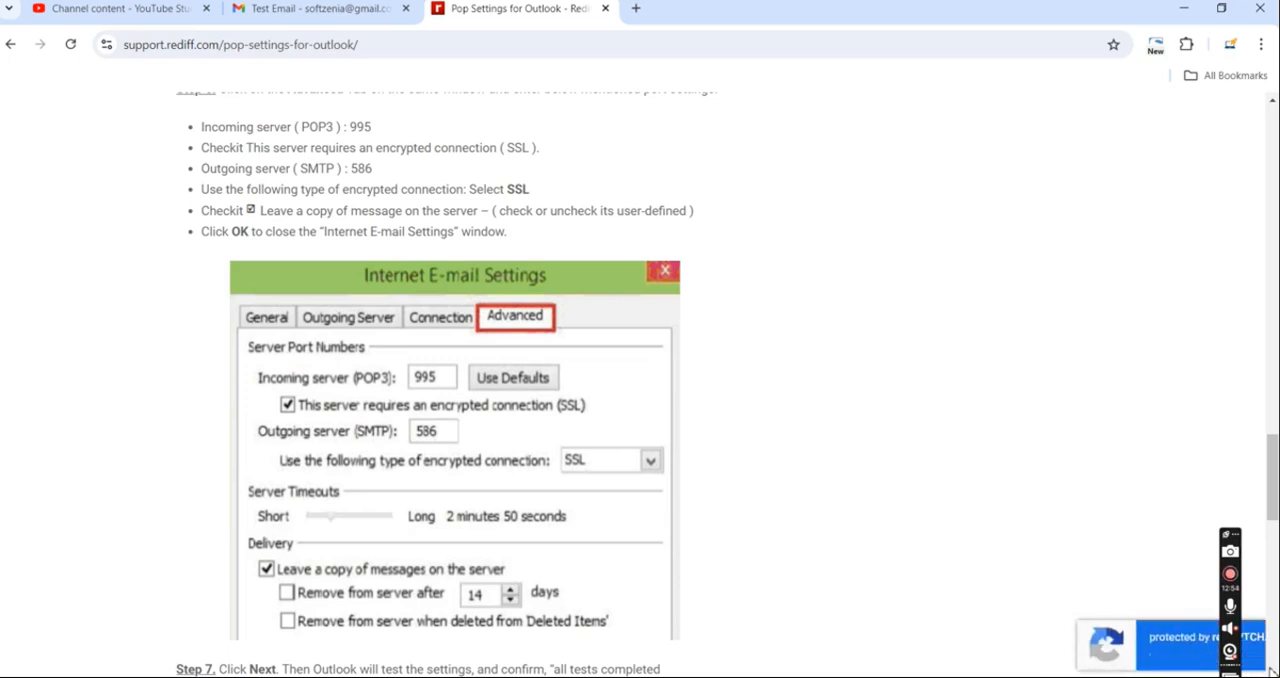
{"action": "scroll", "coordinate": [1231, 627], "scroll_direction": "down", "scroll_amount": 3}
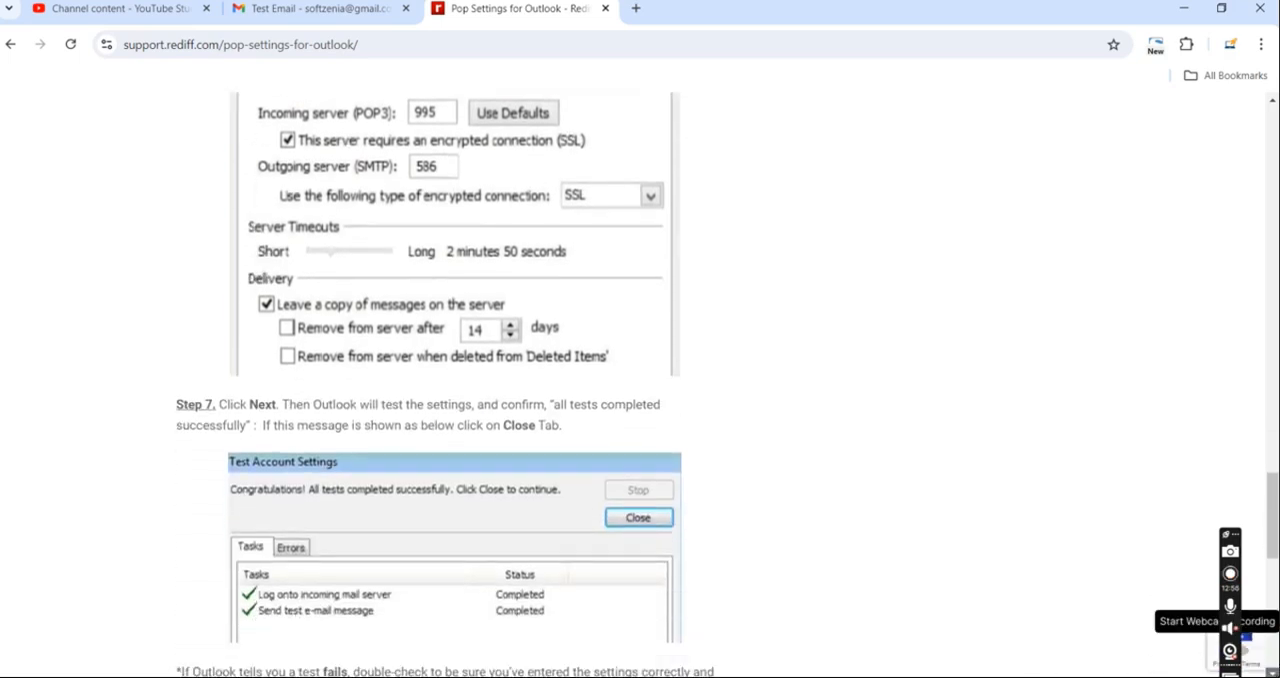
{"action": "scroll", "coordinate": [1231, 627], "scroll_direction": "down", "scroll_amount": 1}
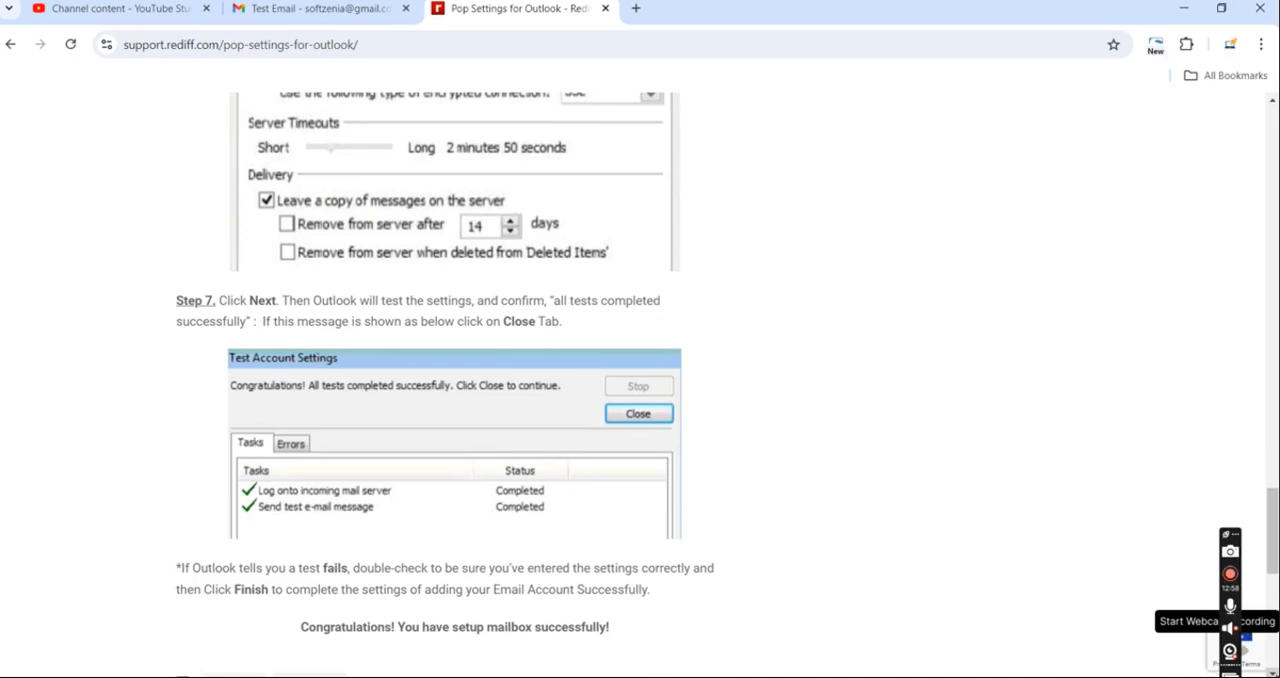
{"action": "scroll", "coordinate": [1231, 627], "scroll_direction": "down", "scroll_amount": 1}
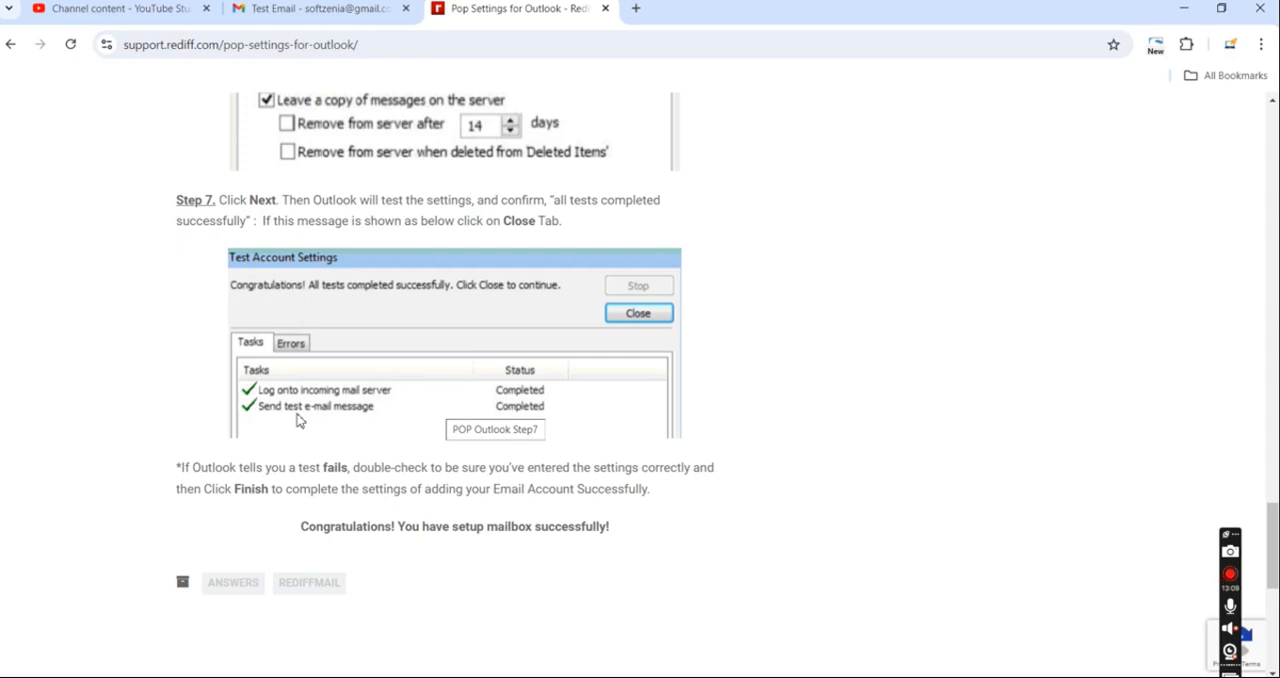
{"action": "left_click", "coordinate": [1276, 228]}
{"action": "left_click_drag", "start_coordinate": [1276, 228], "coordinate": [1274, 122]}
{"action": "left_click", "coordinate": [1276, 238]}
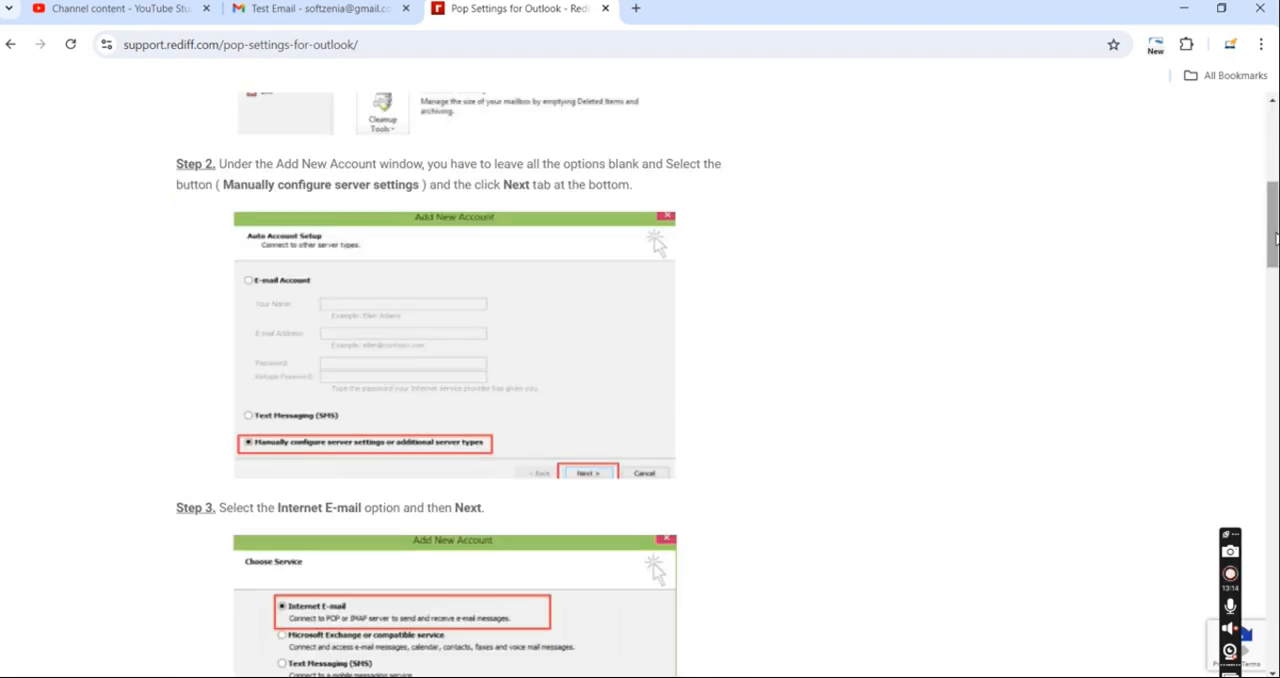